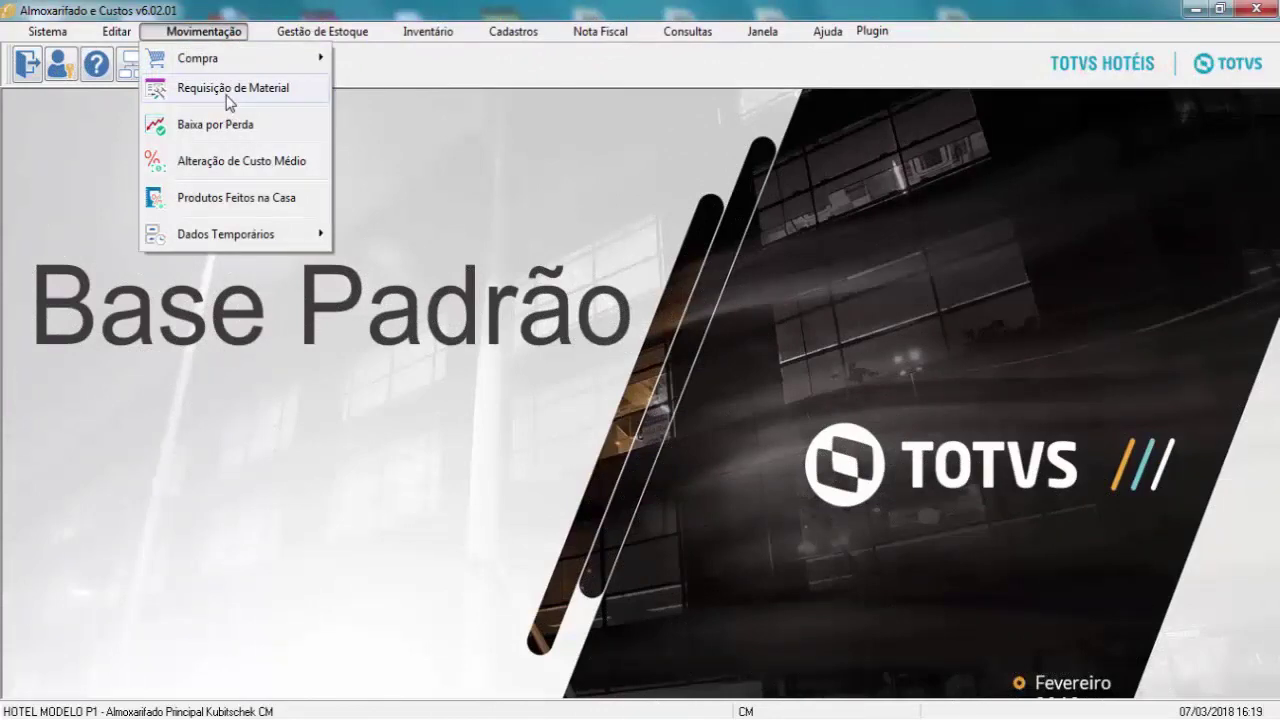
# - Start a new material requisition with Almoxarifado Principal Kubitschek CM as the origin warehouse
pyautogui.moveTo(232, 100)
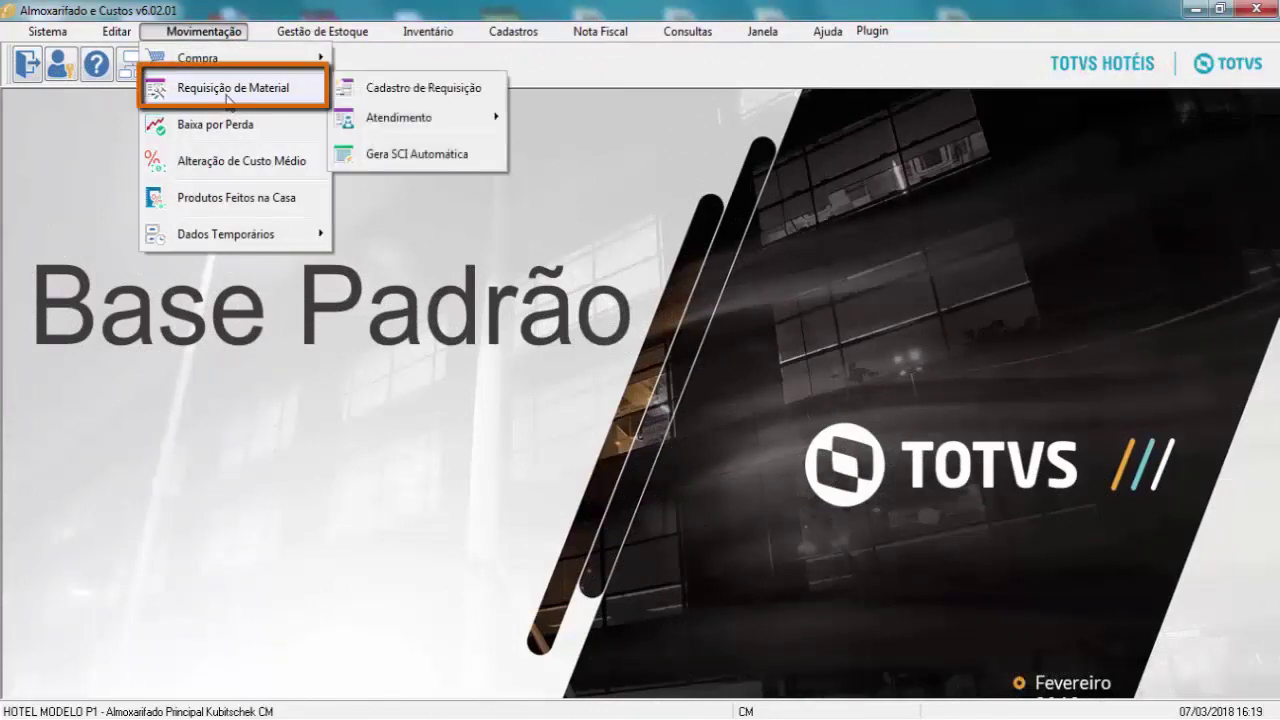
pyautogui.click(453, 90)
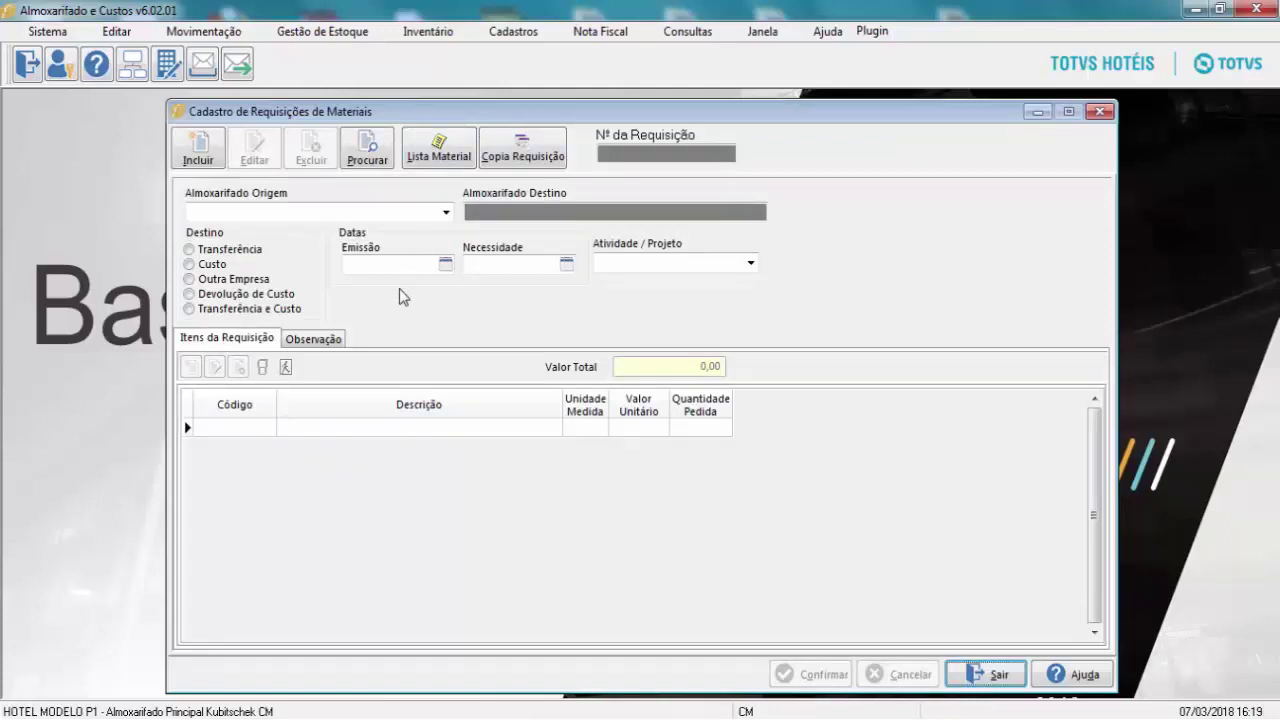
pyautogui.click(196, 166)
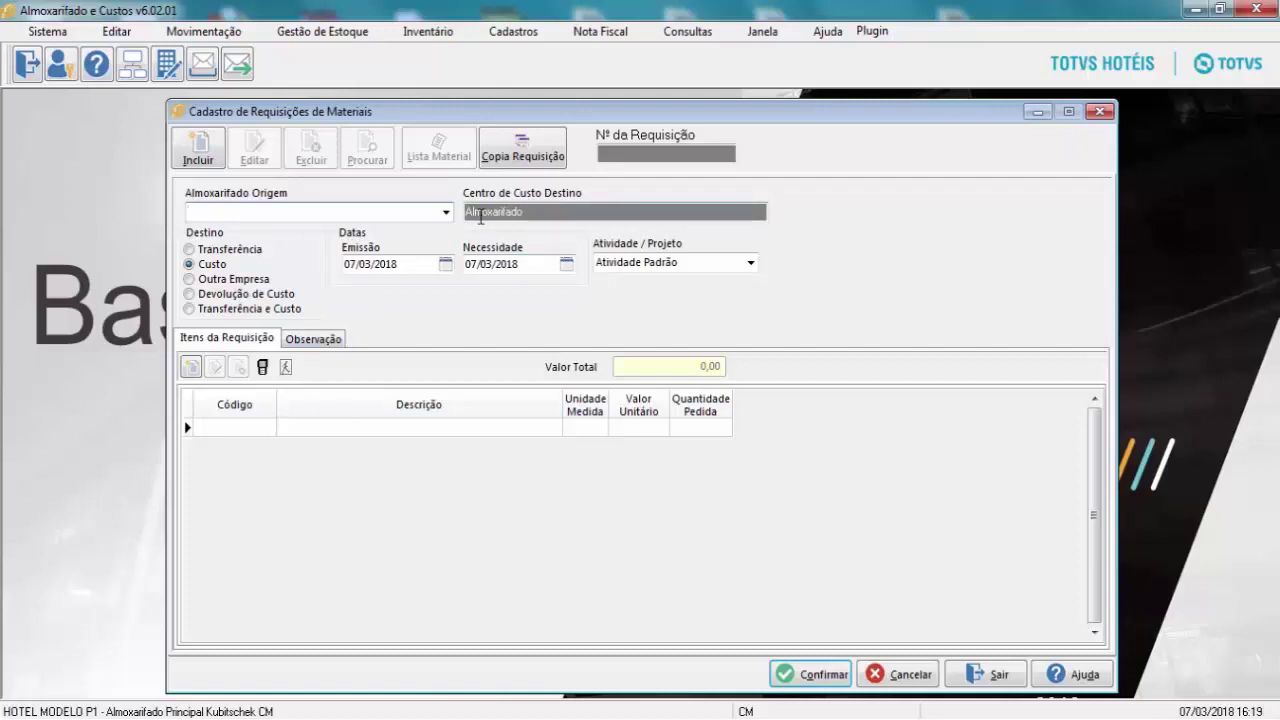
pyautogui.click(446, 213)
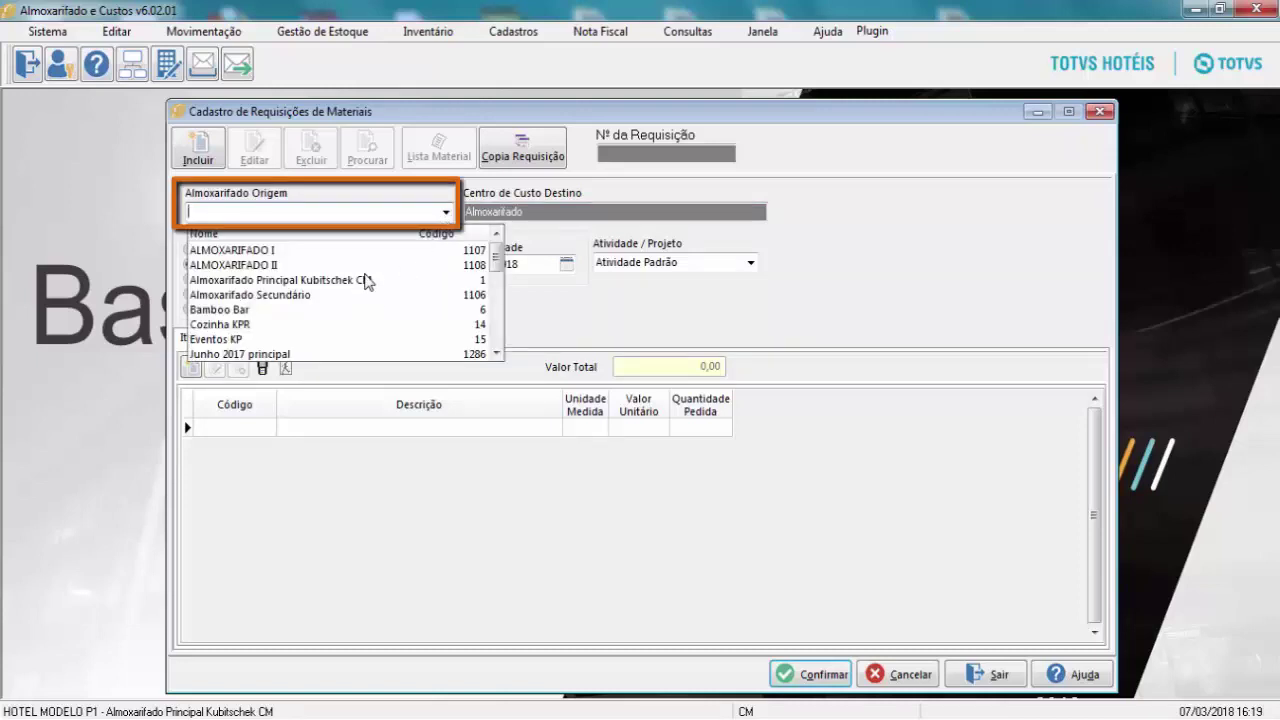
pyautogui.click(368, 285)
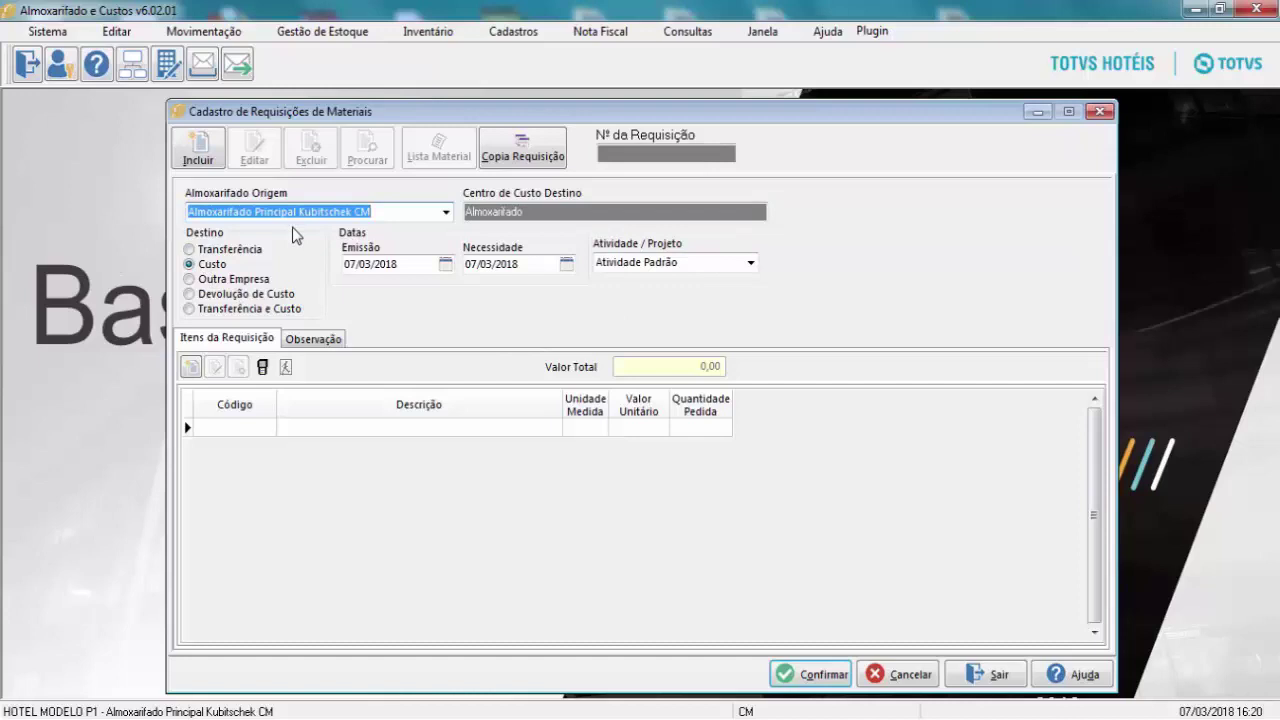
# - Set the requisition's destination type to Transferência and its origin warehouse to Almoxarifado Secundário
pyautogui.click(230, 249)
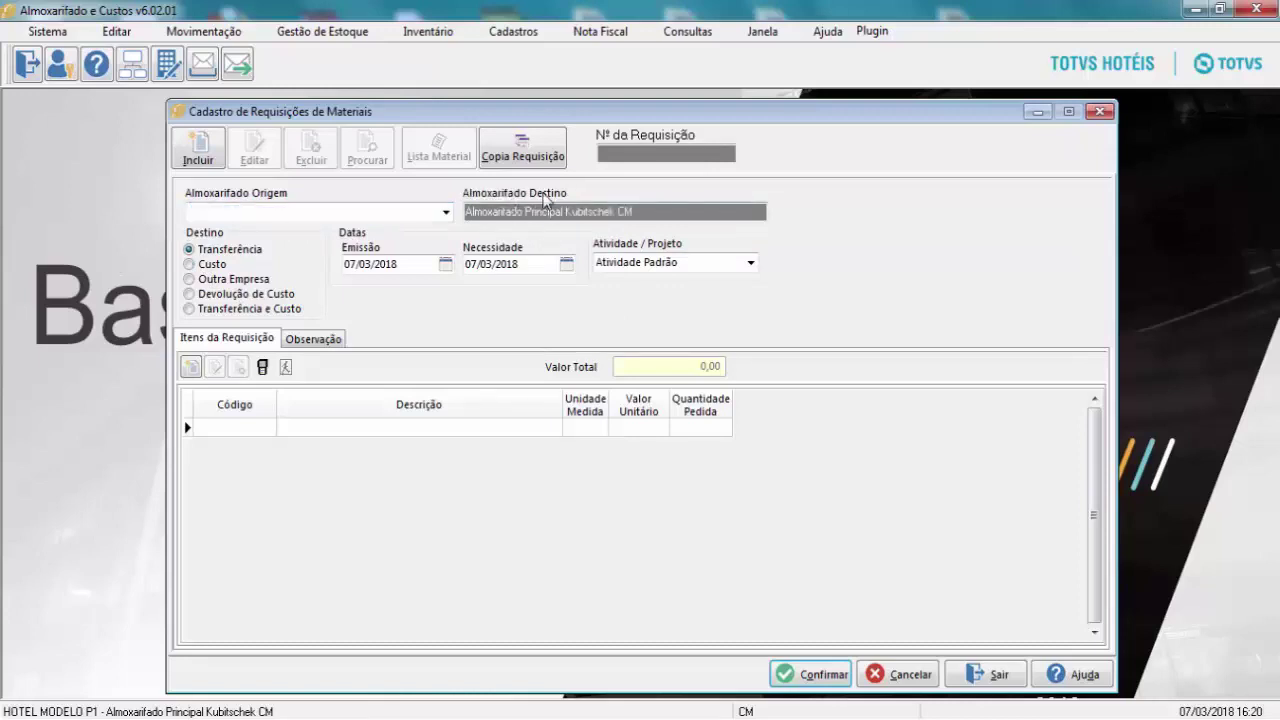
pyautogui.click(438, 212)
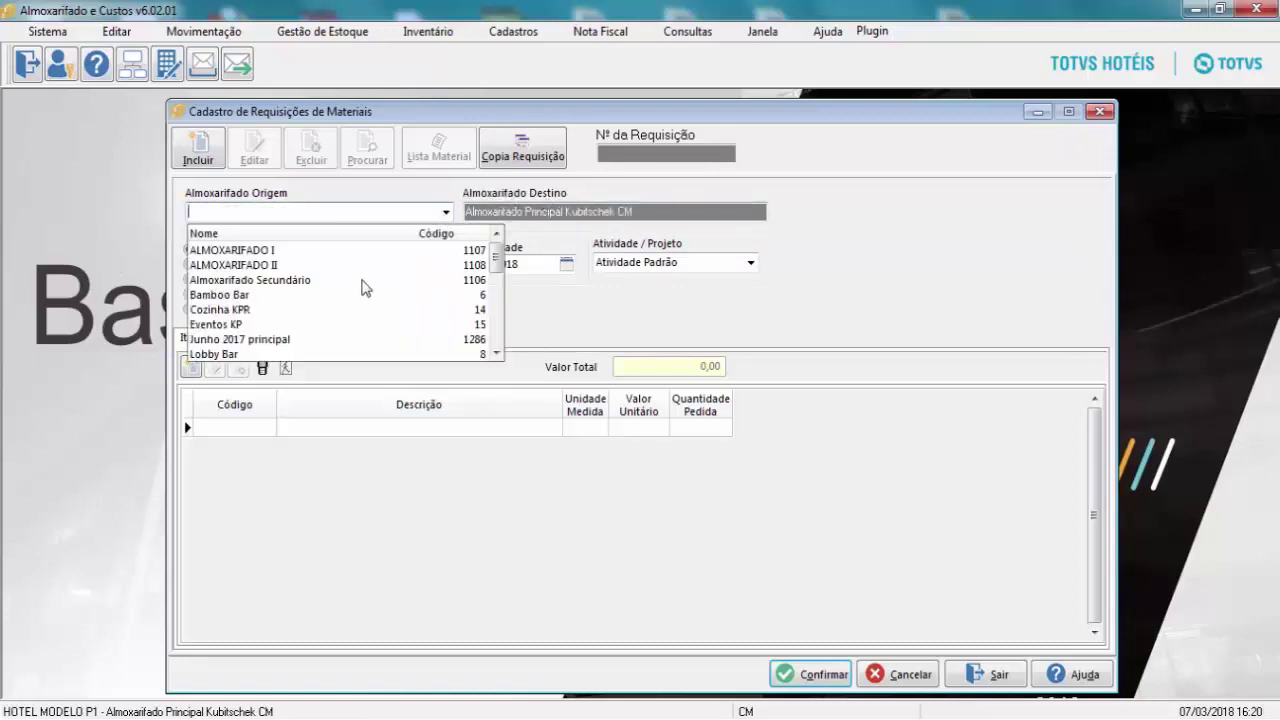
pyautogui.click(363, 286)
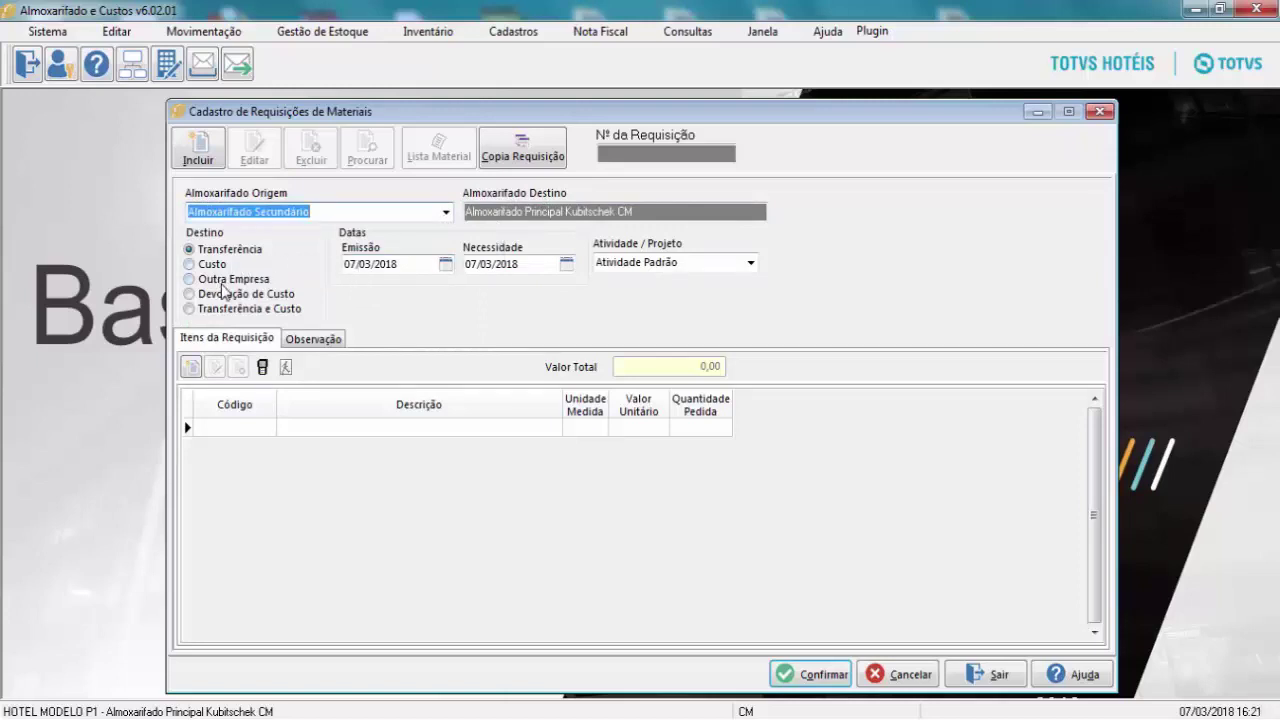
# - Switch the destination type through Outra Empresa, Devolução de Custo and Transferência e Custo, choosing Almoxarifado Secundário as origin for the last
pyautogui.click(223, 285)
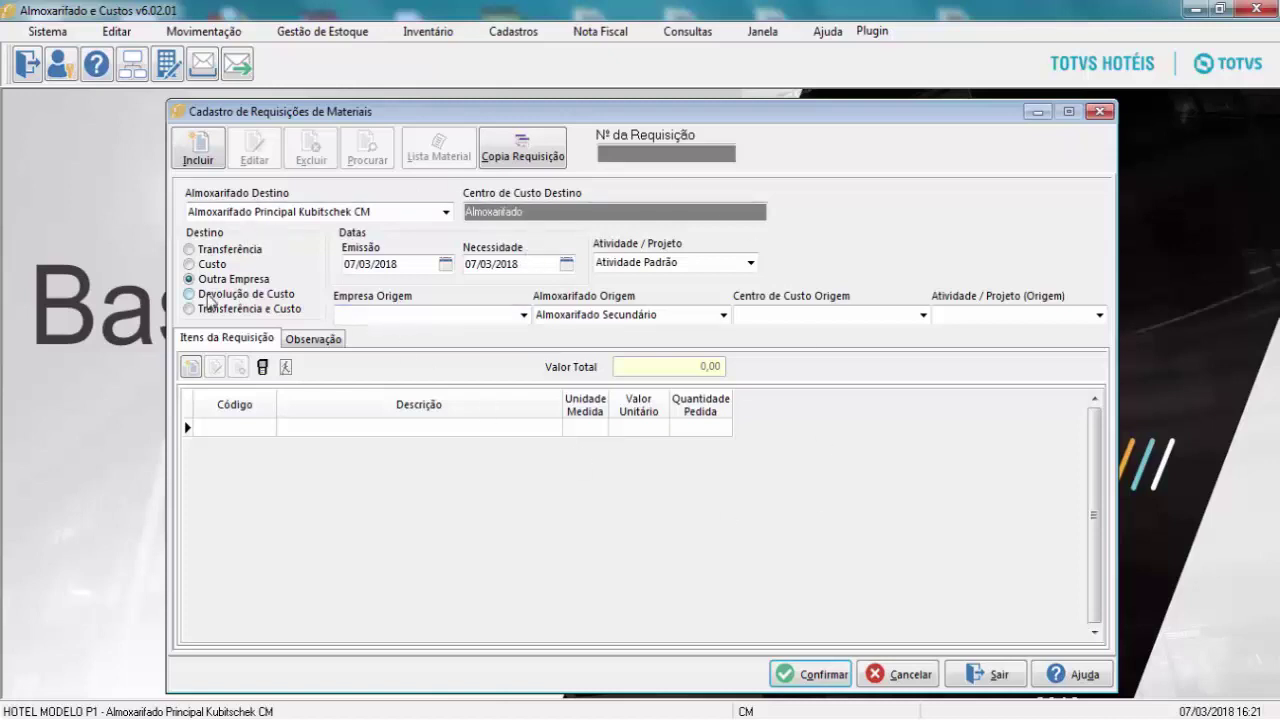
pyautogui.click(189, 294)
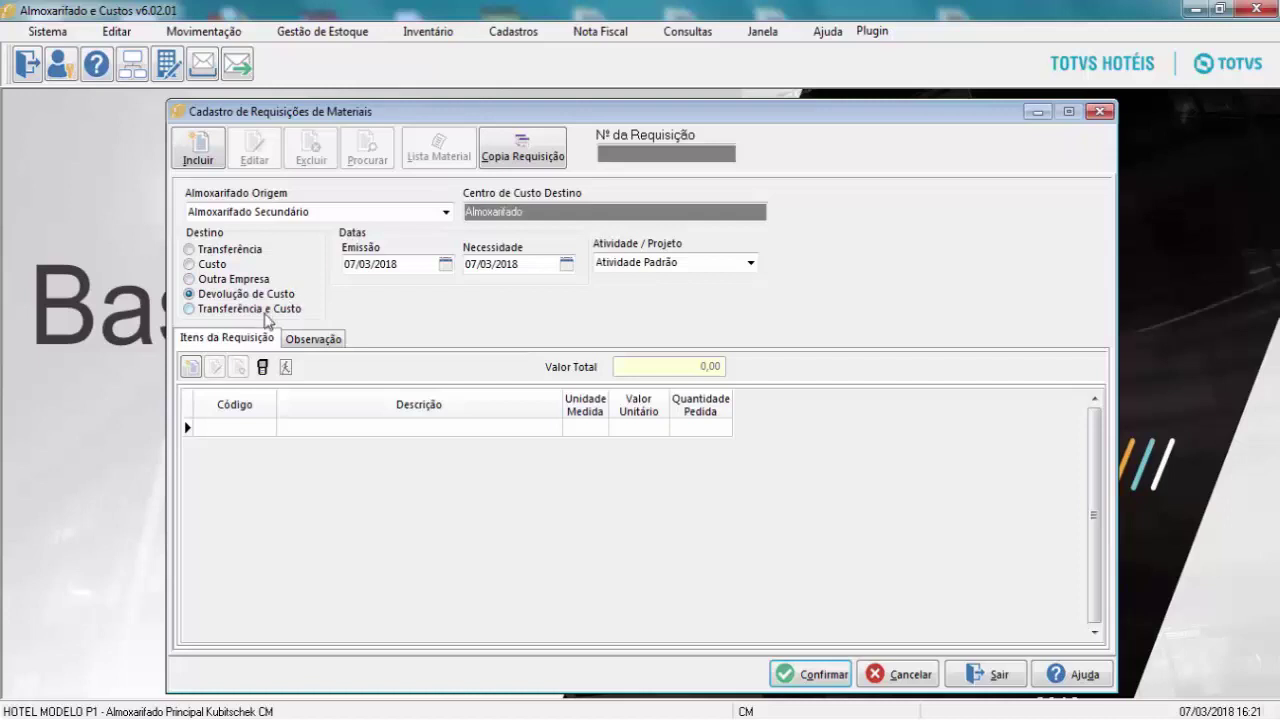
pyautogui.click(266, 313)
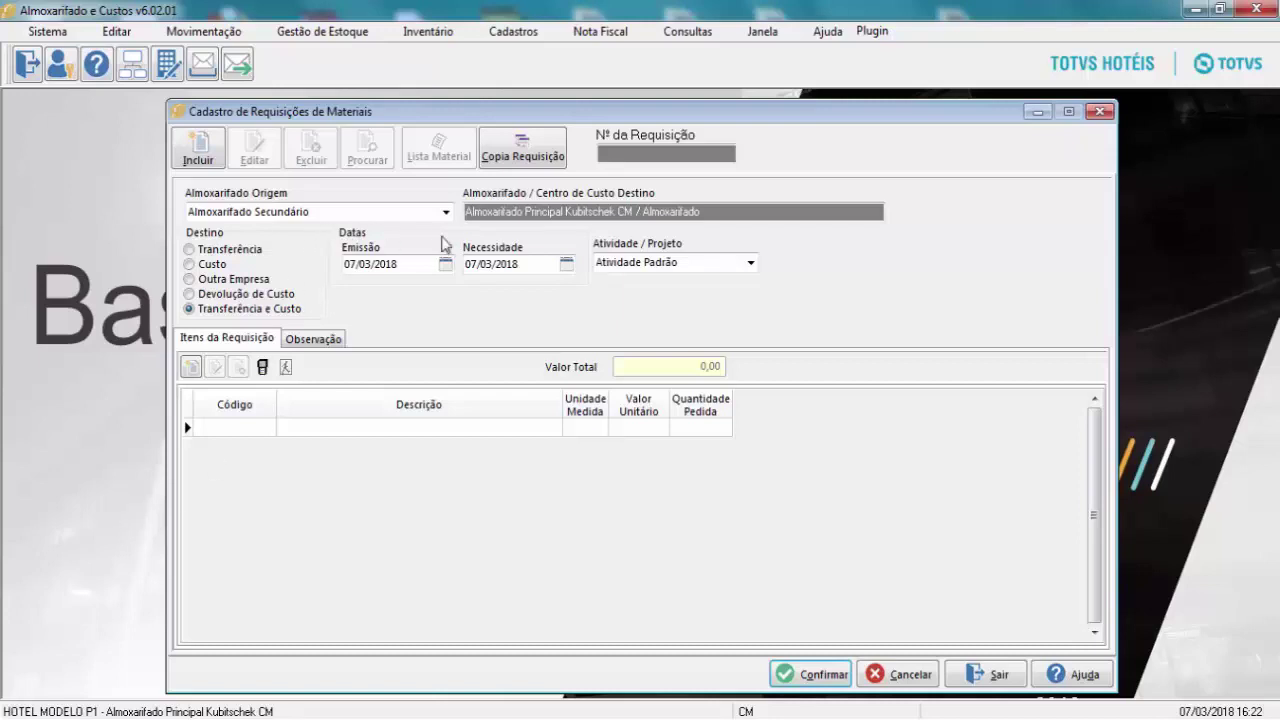
pyautogui.click(447, 213)
pyautogui.click(310, 232)
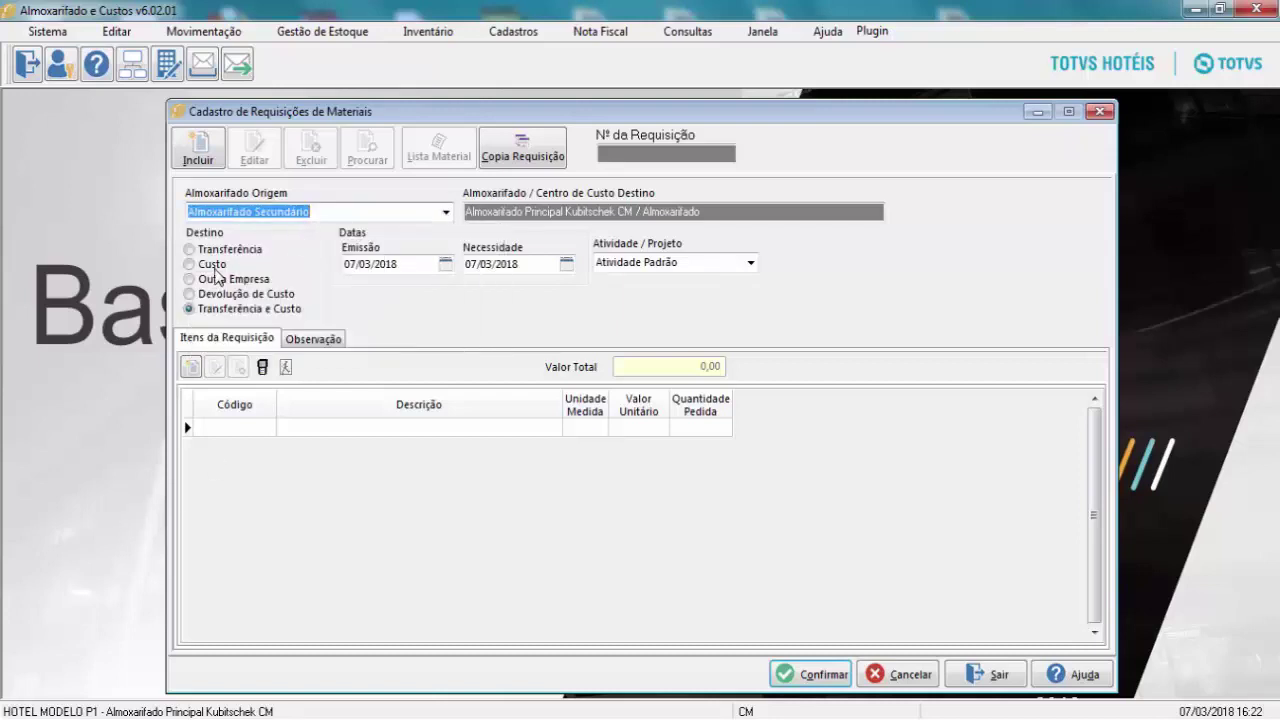
# - Set the requisition's destination type to Custo and the origin warehouse to Almoxarifado Principal Kubitschek CM
pyautogui.click(197, 263)
pyautogui.click(300, 214)
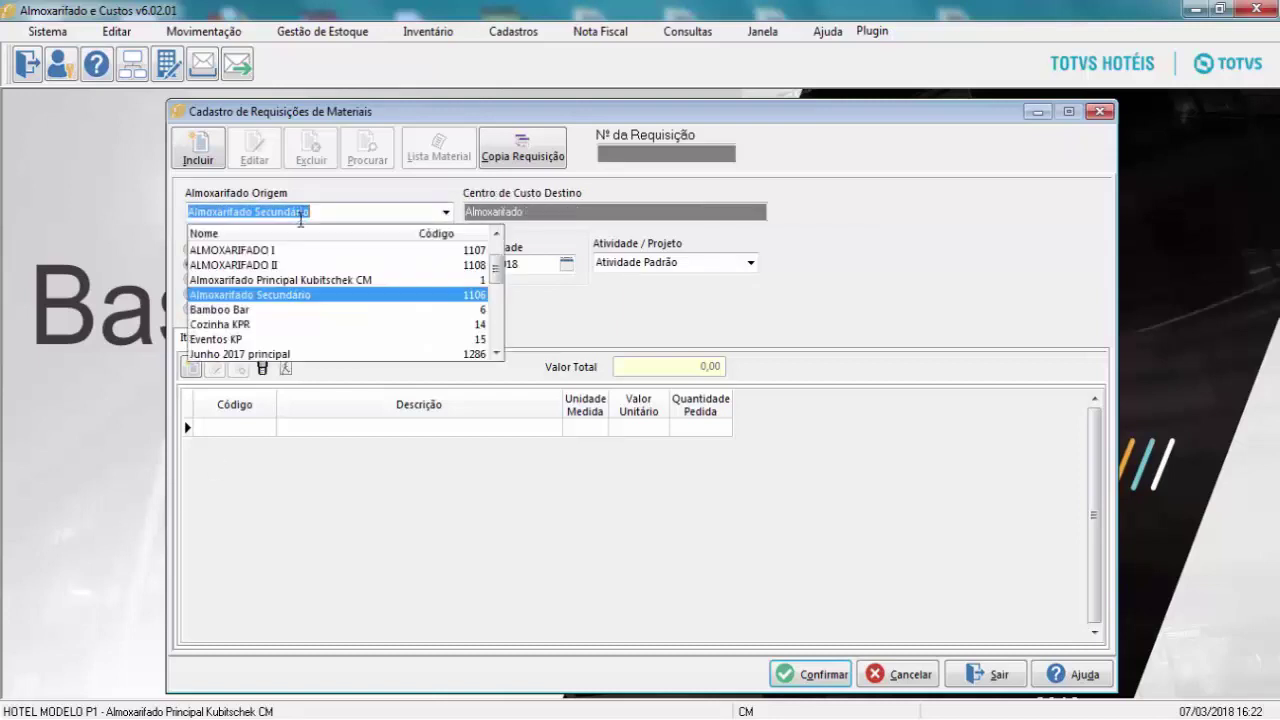
pyautogui.click(307, 282)
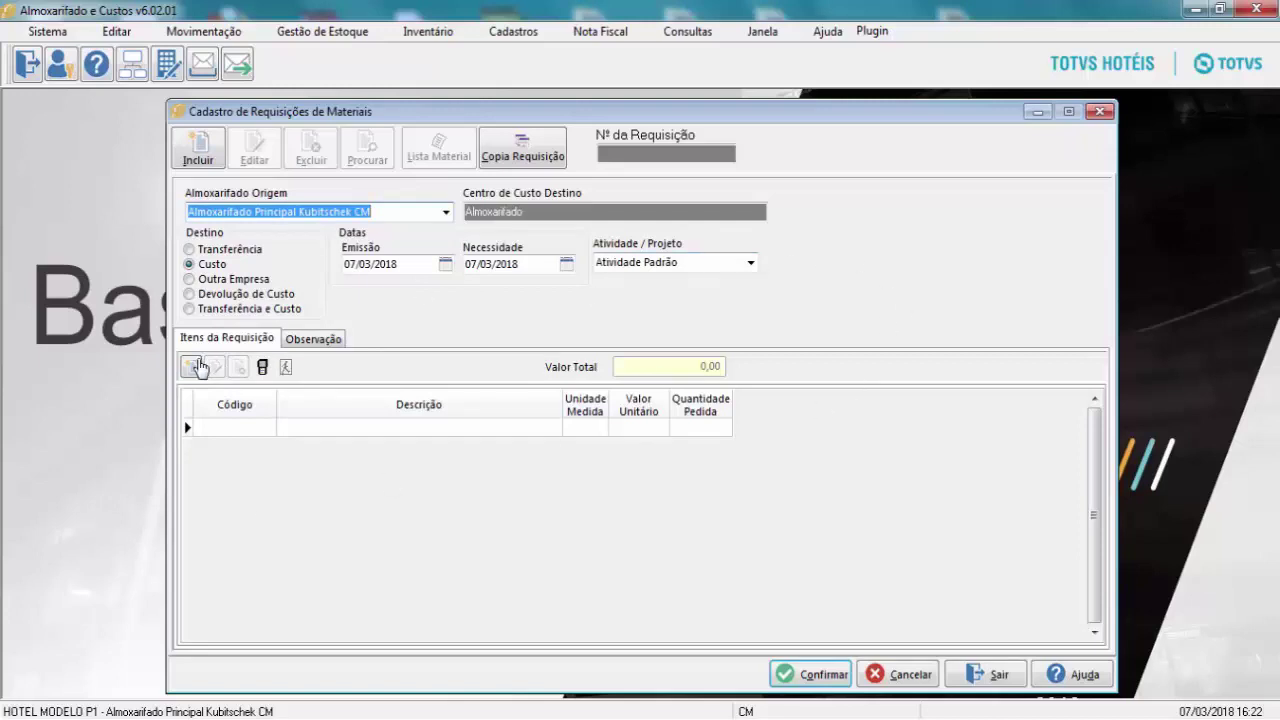
# - Add the item 100 Amigos Reserva Touringa to the requisition with unit UN and quantity 1, and finish item entry
pyautogui.click(192, 367)
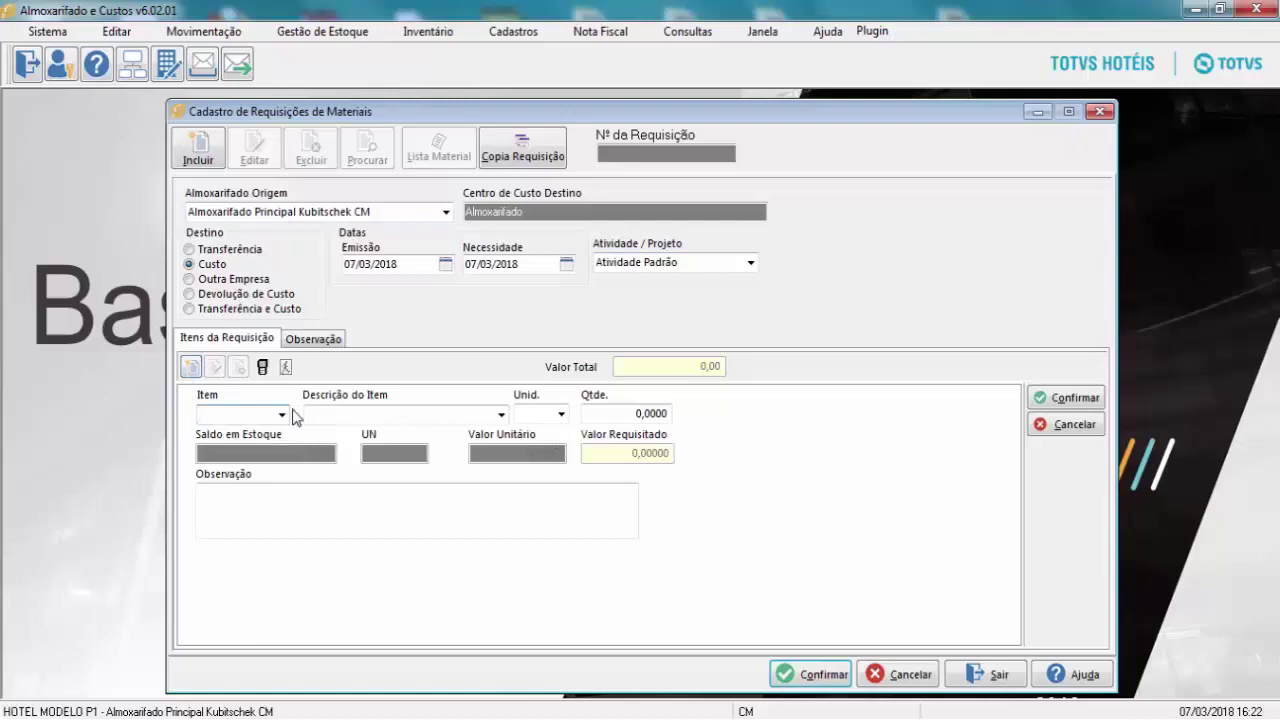
pyautogui.click(355, 413)
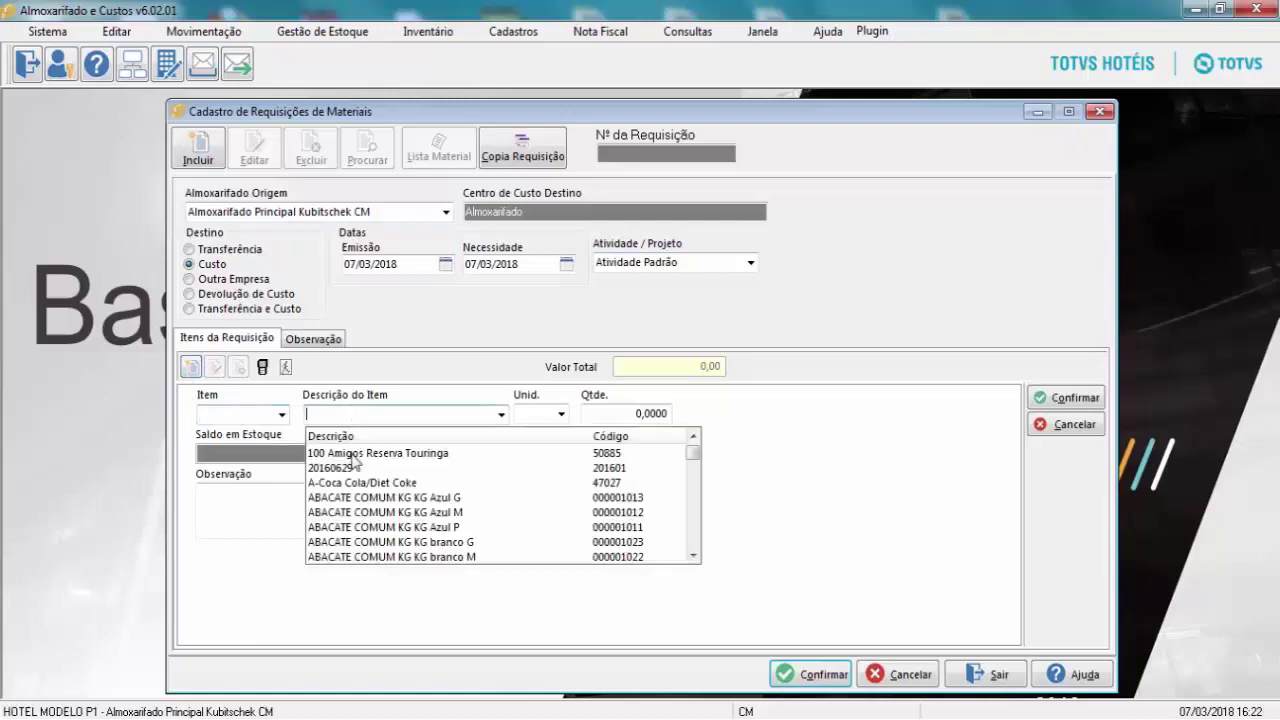
pyautogui.click(355, 449)
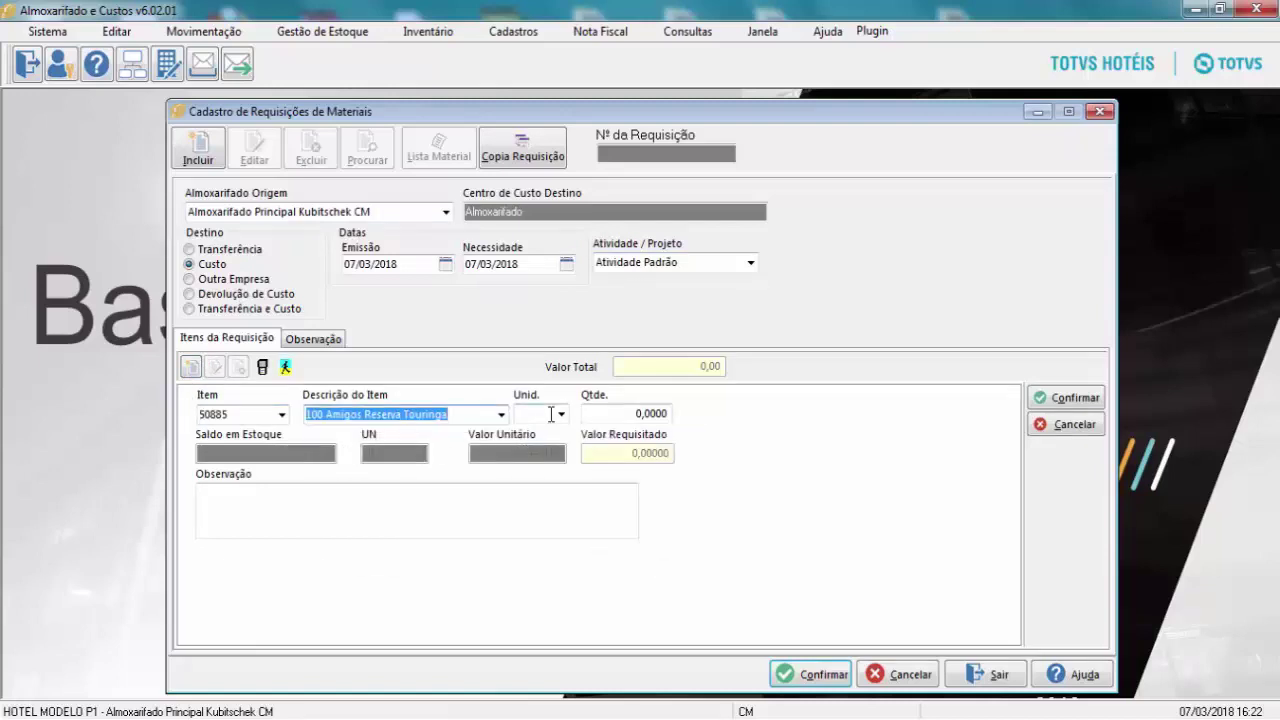
pyautogui.click(550, 413)
pyautogui.click(569, 450)
pyautogui.click(613, 415)
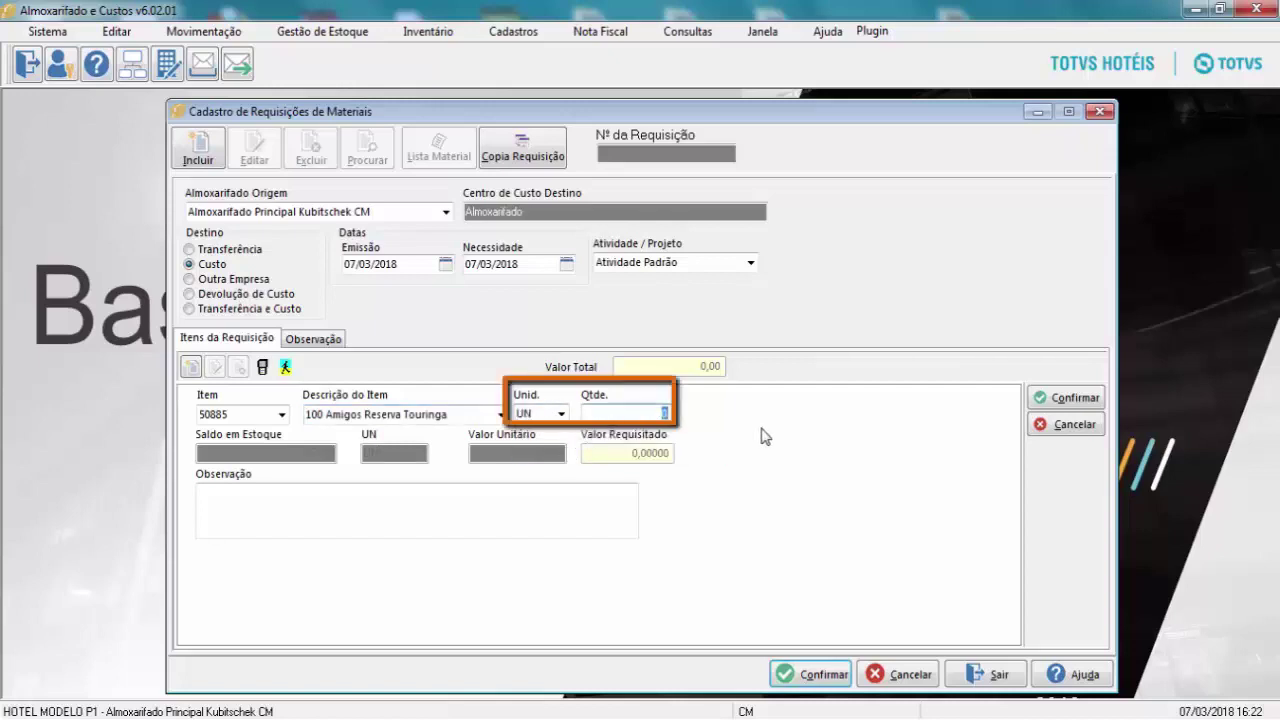
pyautogui.write('1')
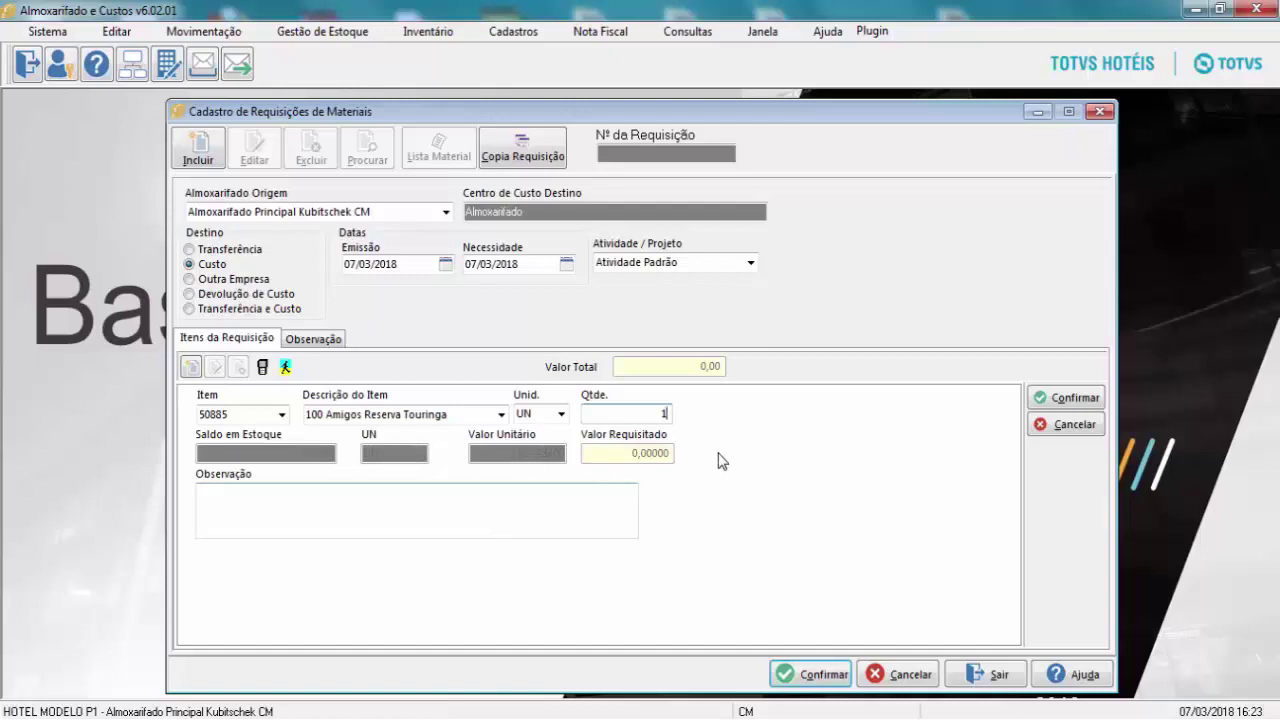
pyautogui.click(1068, 404)
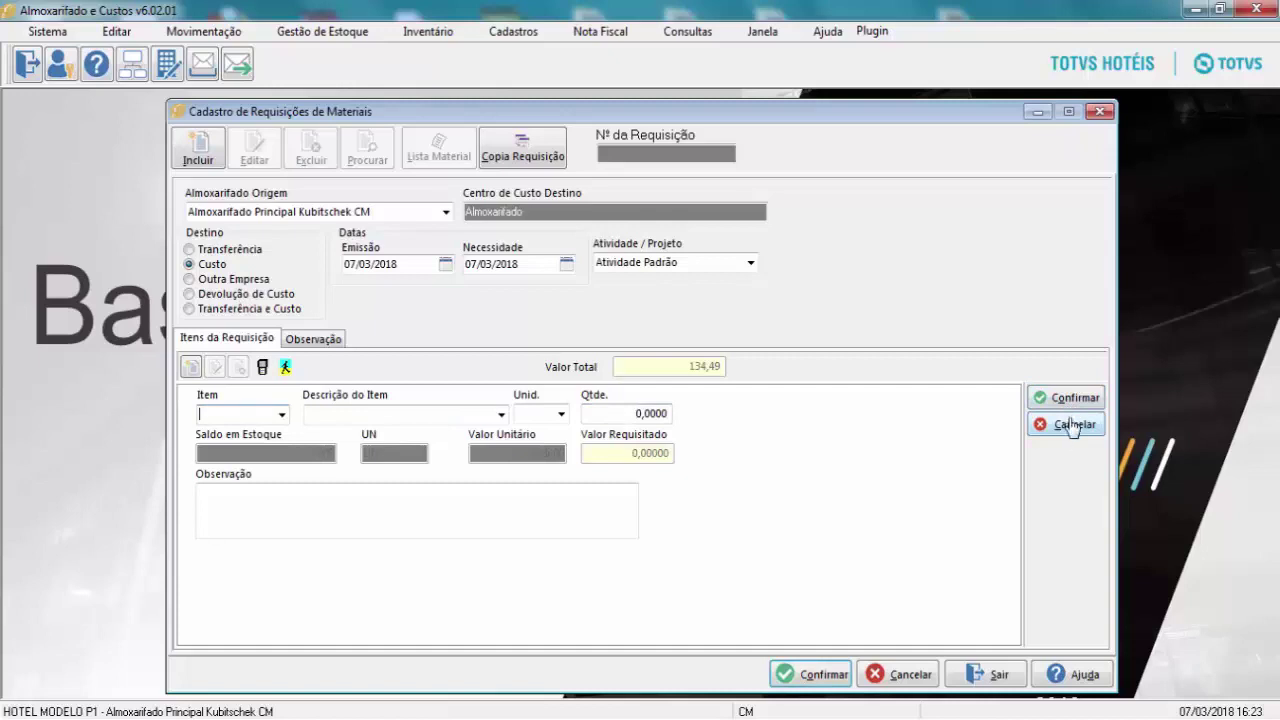
pyautogui.click(1068, 424)
# - Change the quantity of 100 Amigos Reserva Touringa to 2 and recheck the item's details
pyautogui.doubleClick(467, 432)
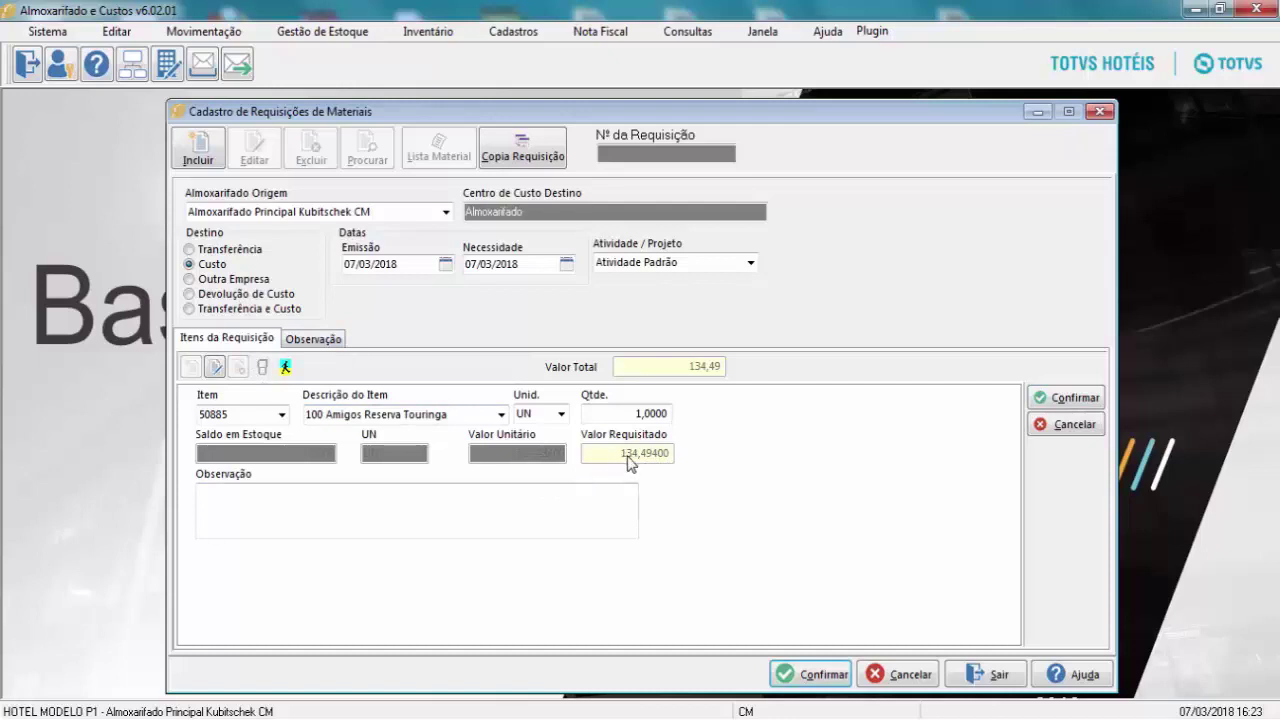
pyautogui.click(612, 415)
pyautogui.write('2')
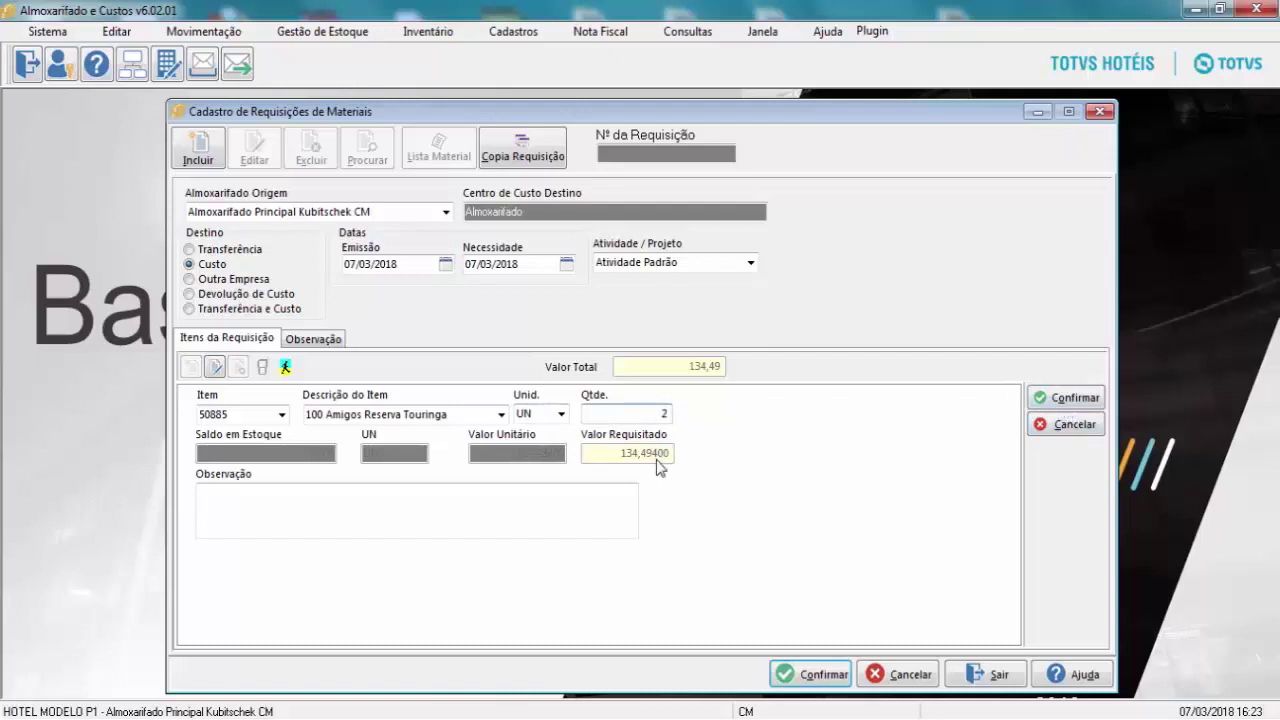
pyautogui.click(1058, 400)
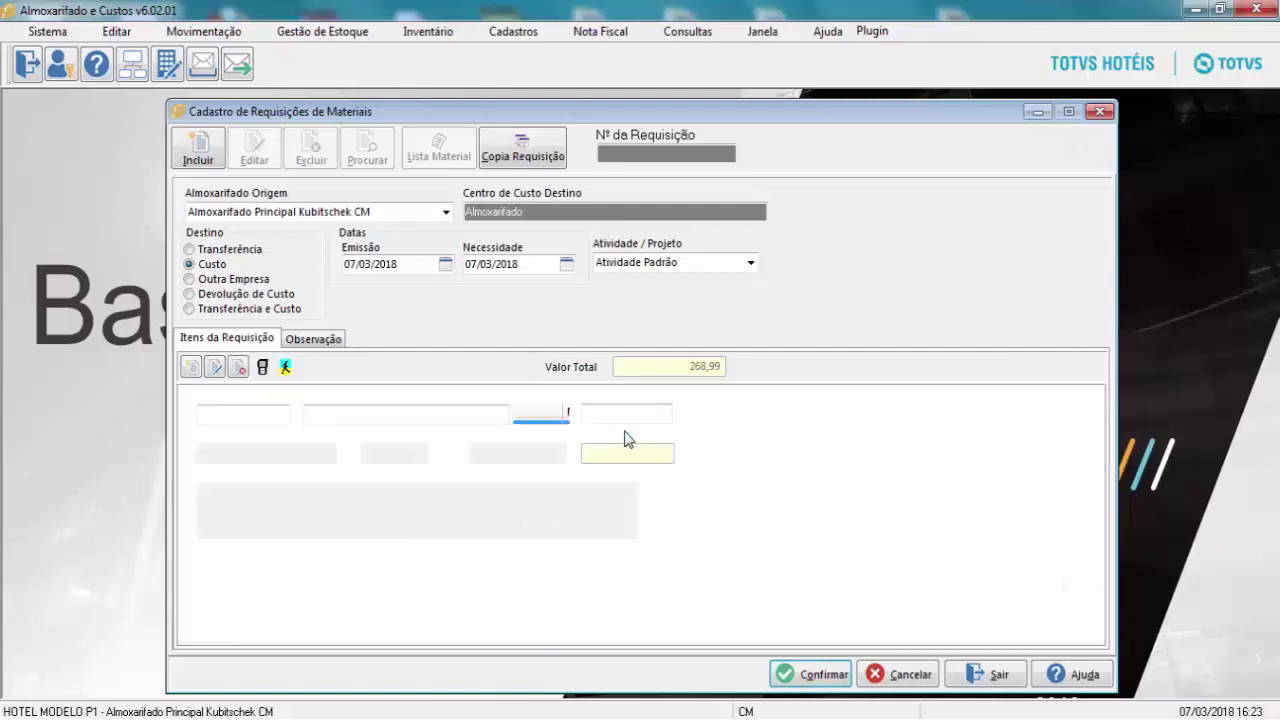
pyautogui.doubleClick(628, 428)
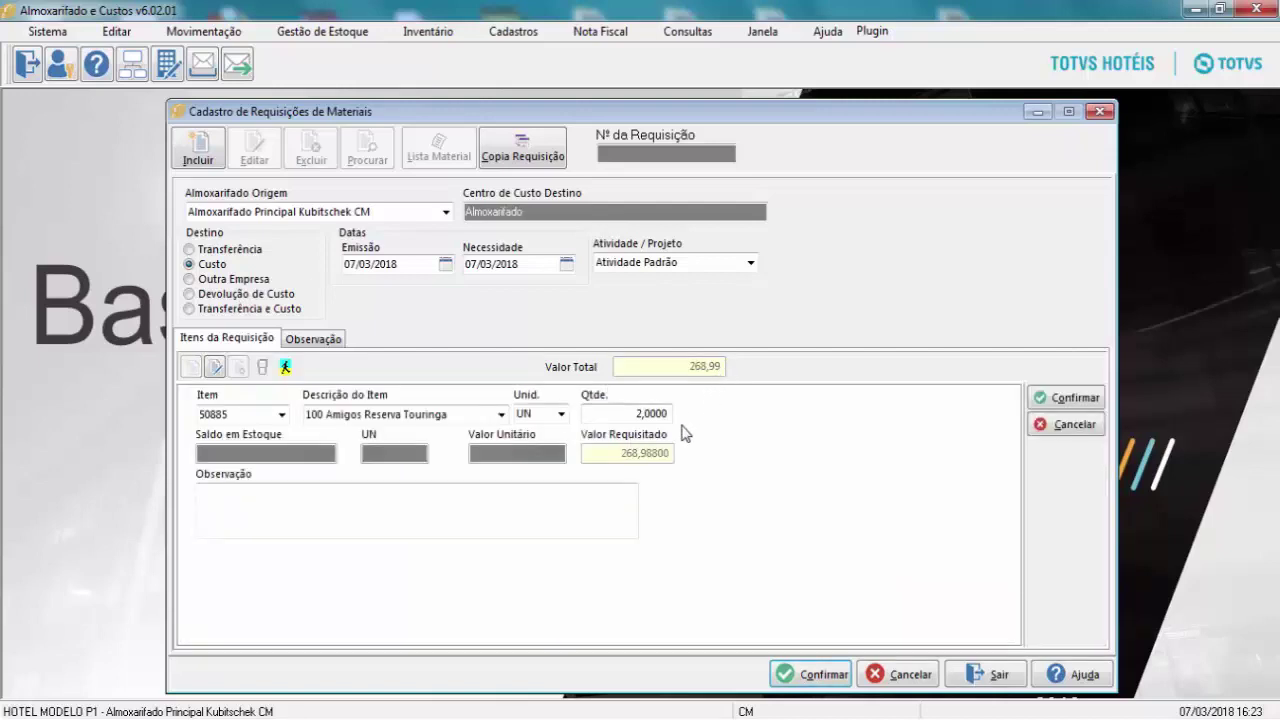
pyautogui.click(1071, 426)
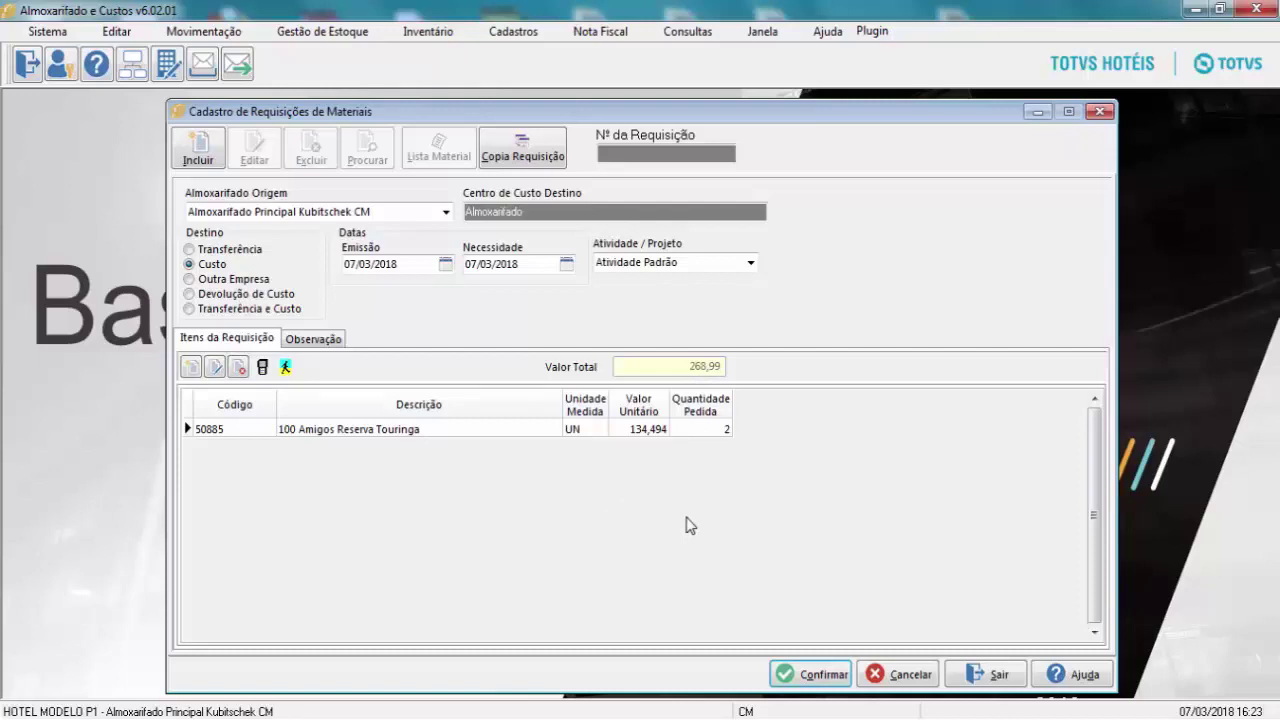
# - Save the requisition and view its print report maximized, closing the report when done
pyautogui.click(817, 673)
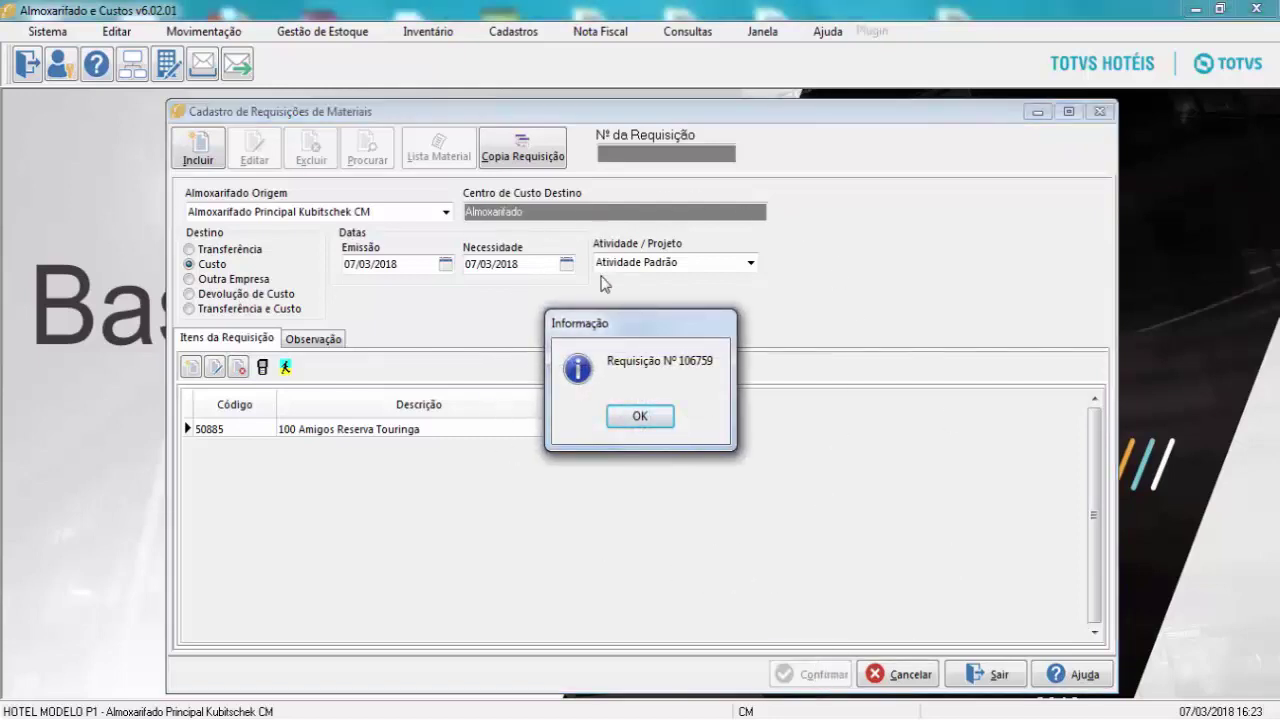
pyautogui.click(637, 420)
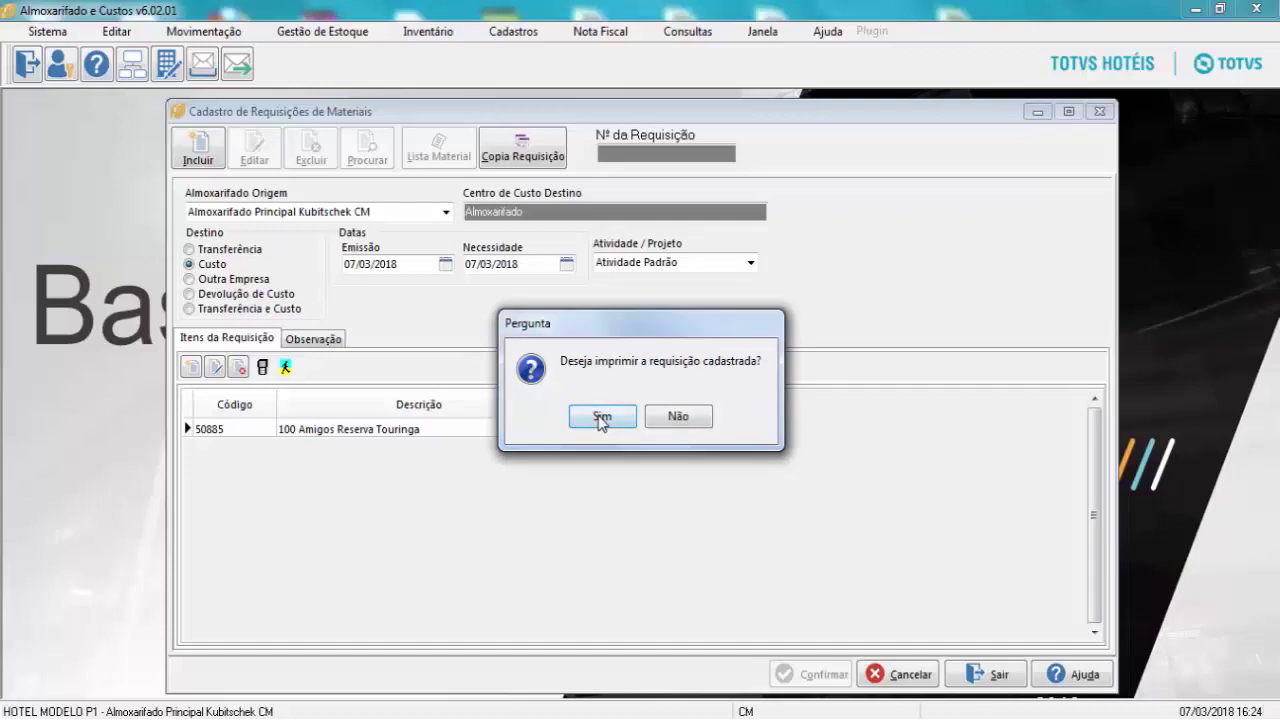
pyautogui.click(601, 416)
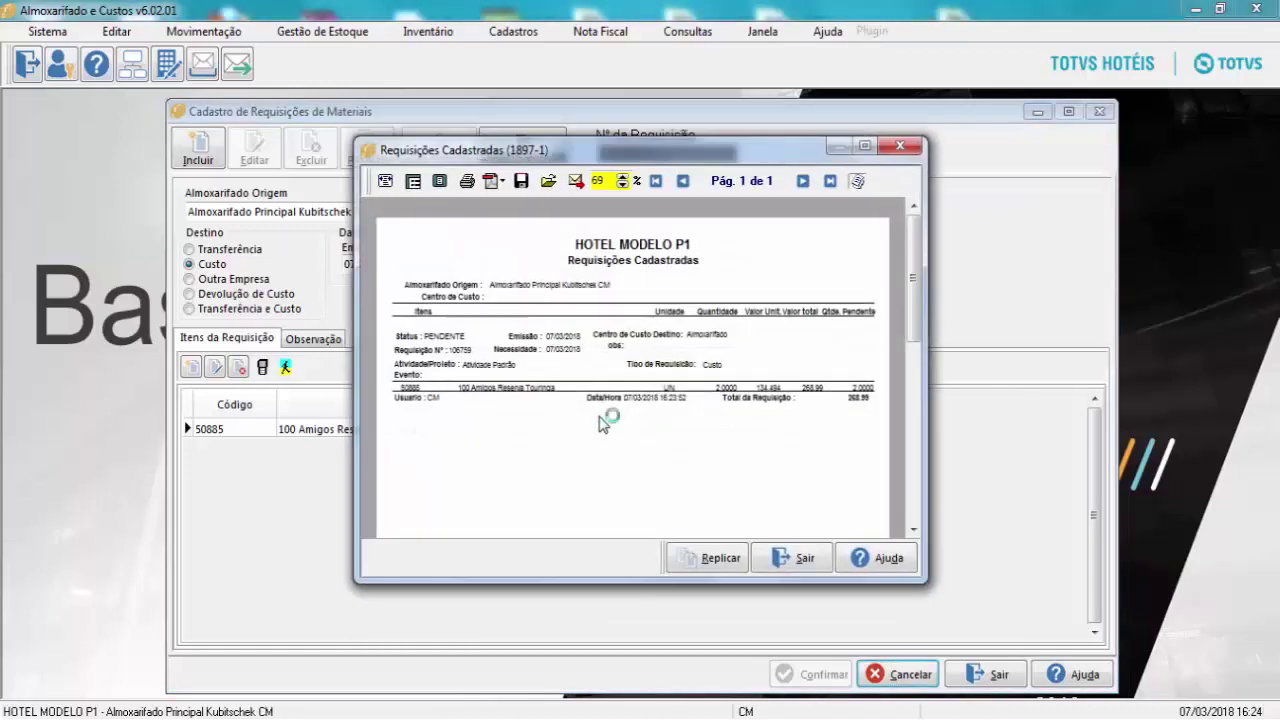
pyautogui.click(865, 146)
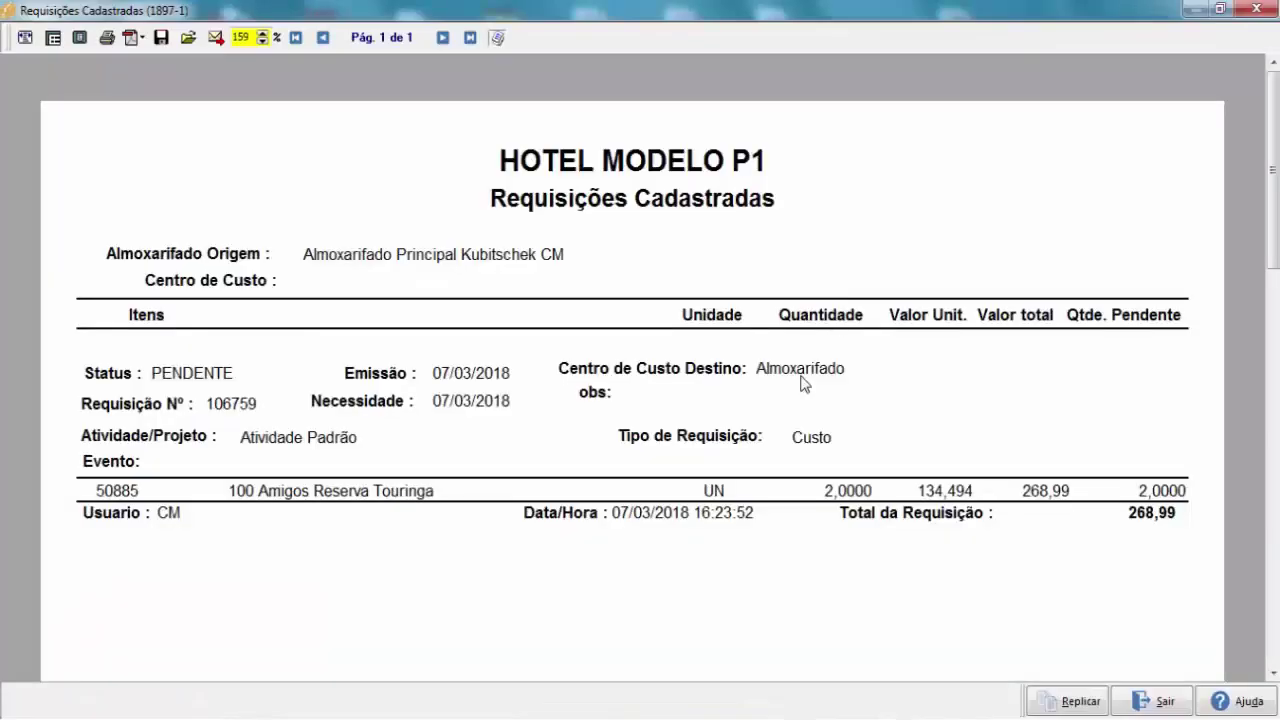
pyautogui.click(1150, 700)
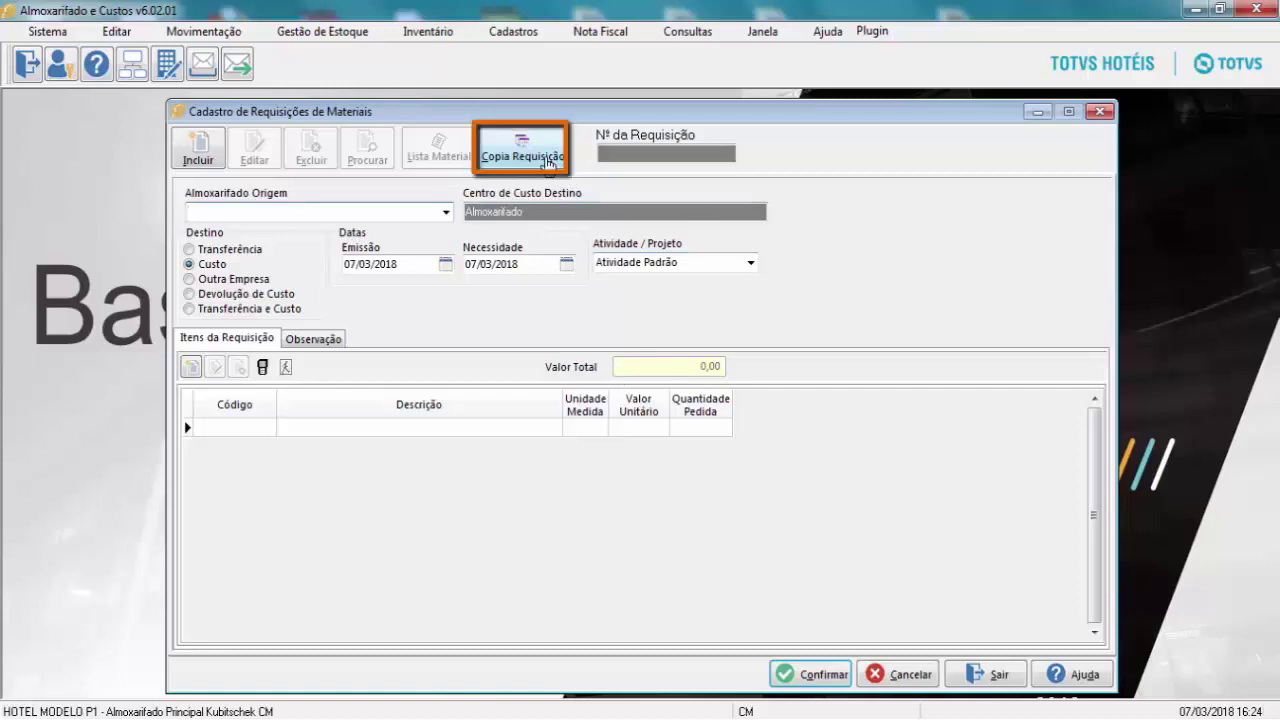
# - Discard the blank requisition and copy the last requisition issued on 07/03/2018 into a new one
pyautogui.click(548, 162)
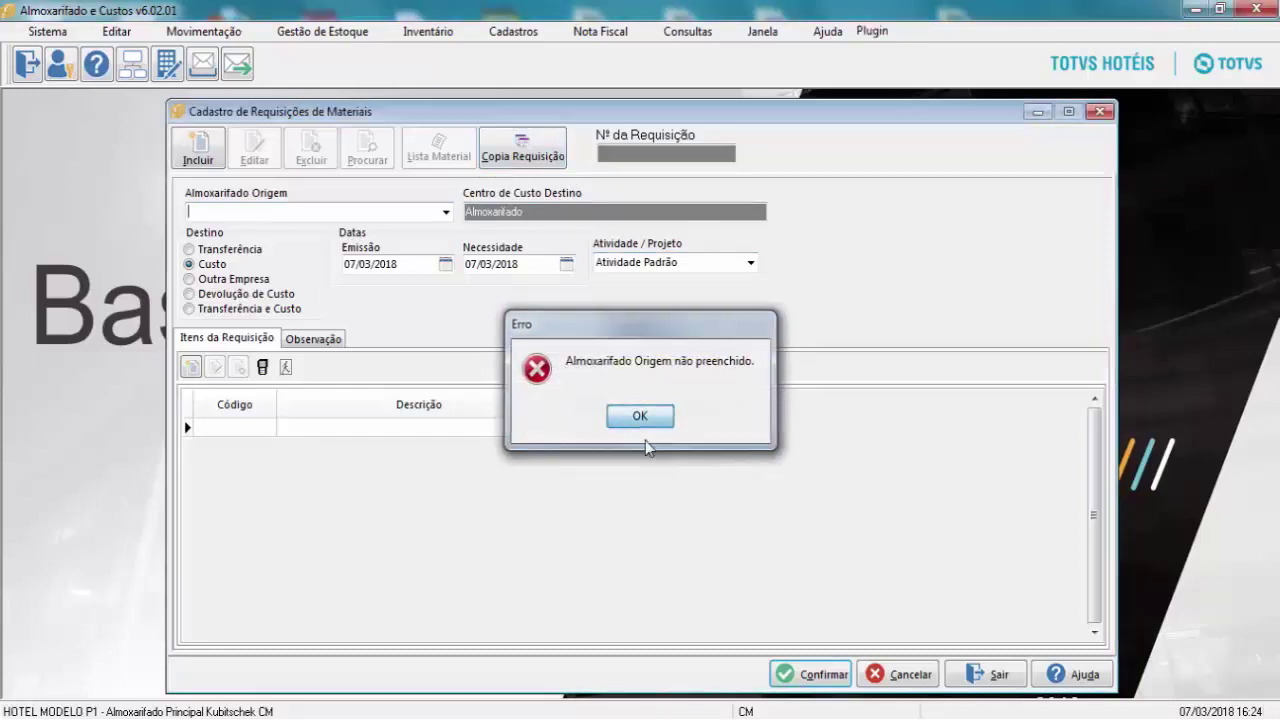
pyautogui.click(641, 418)
pyautogui.click(886, 673)
pyautogui.click(524, 160)
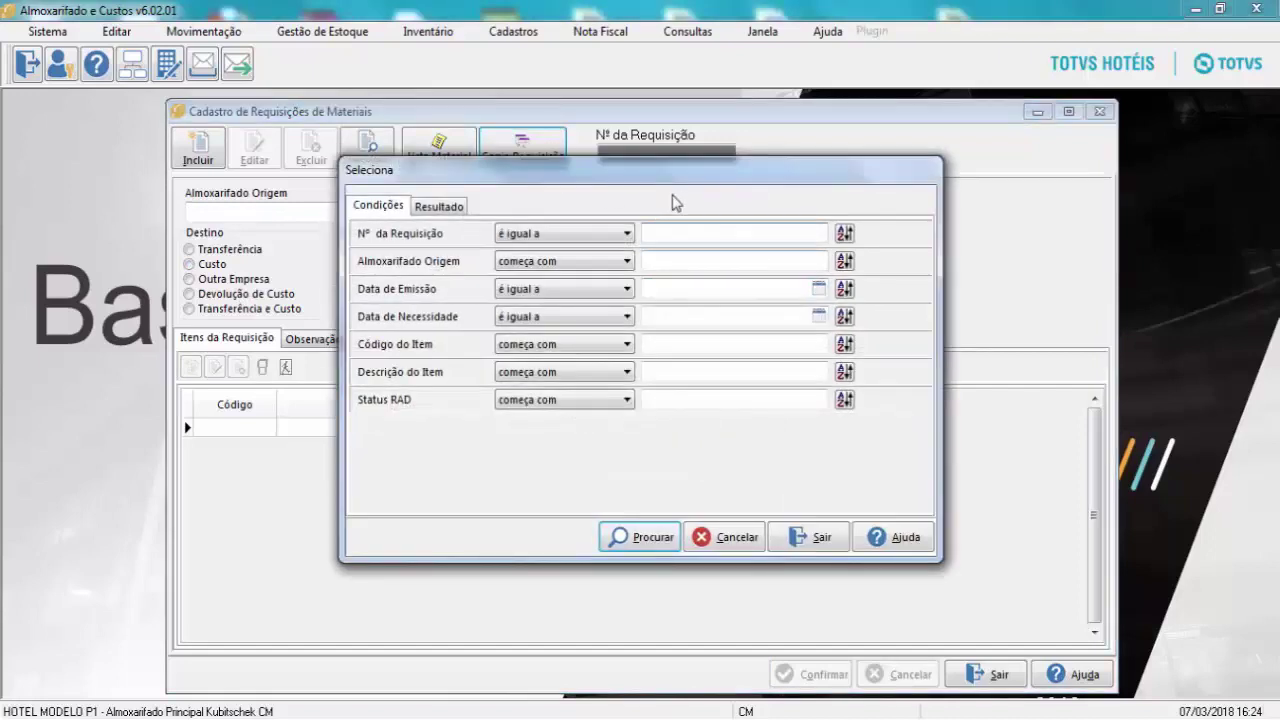
pyautogui.click(818, 292)
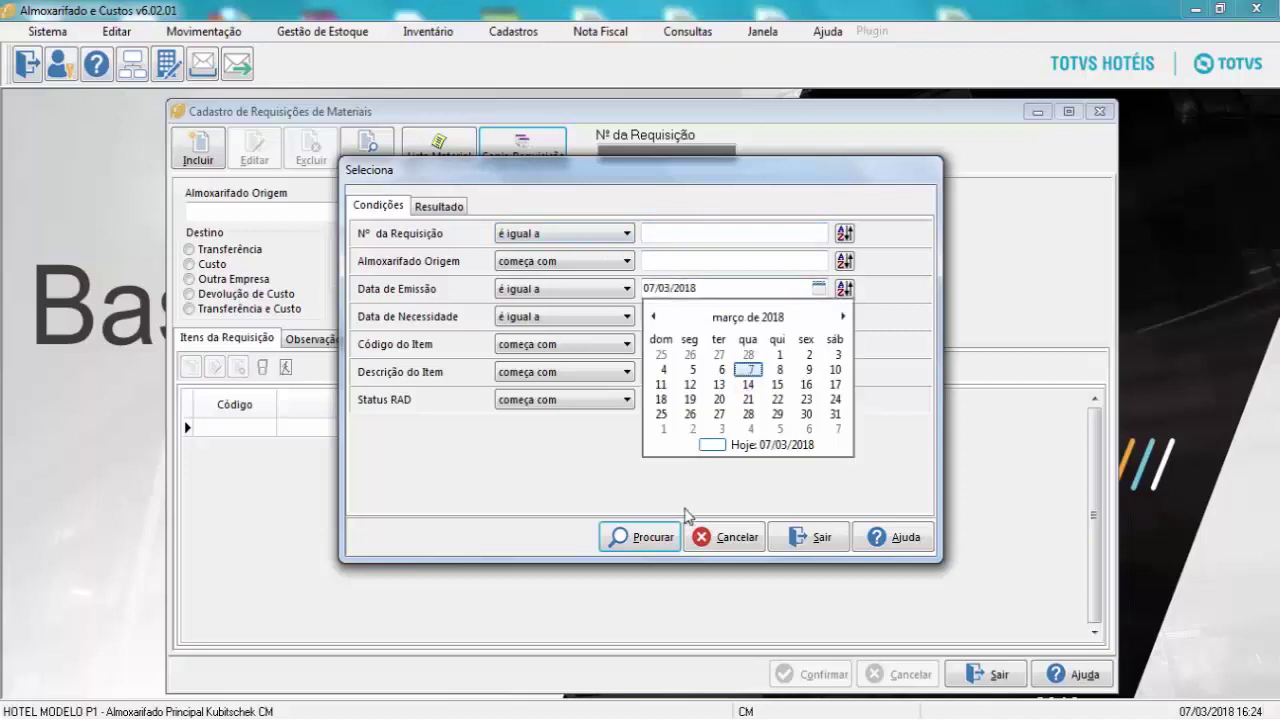
pyautogui.click(640, 540)
pyautogui.scroll(-10, 690, 370)
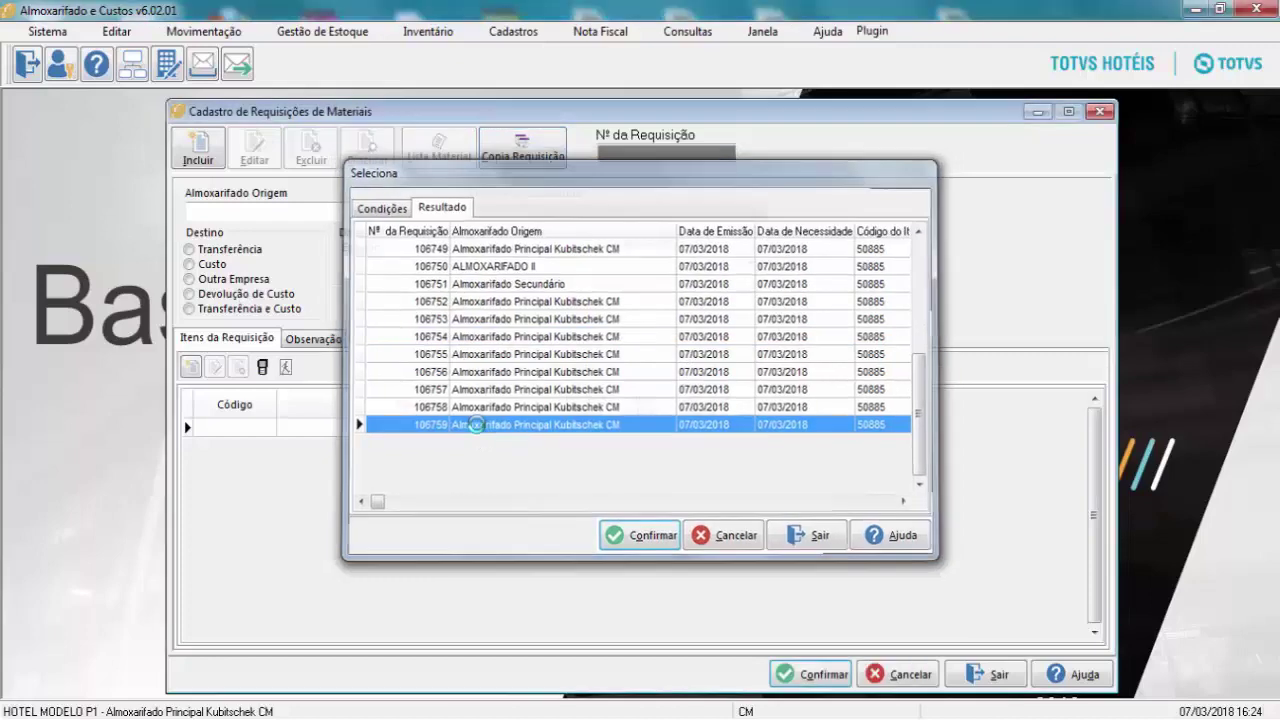
pyautogui.doubleClick(479, 430)
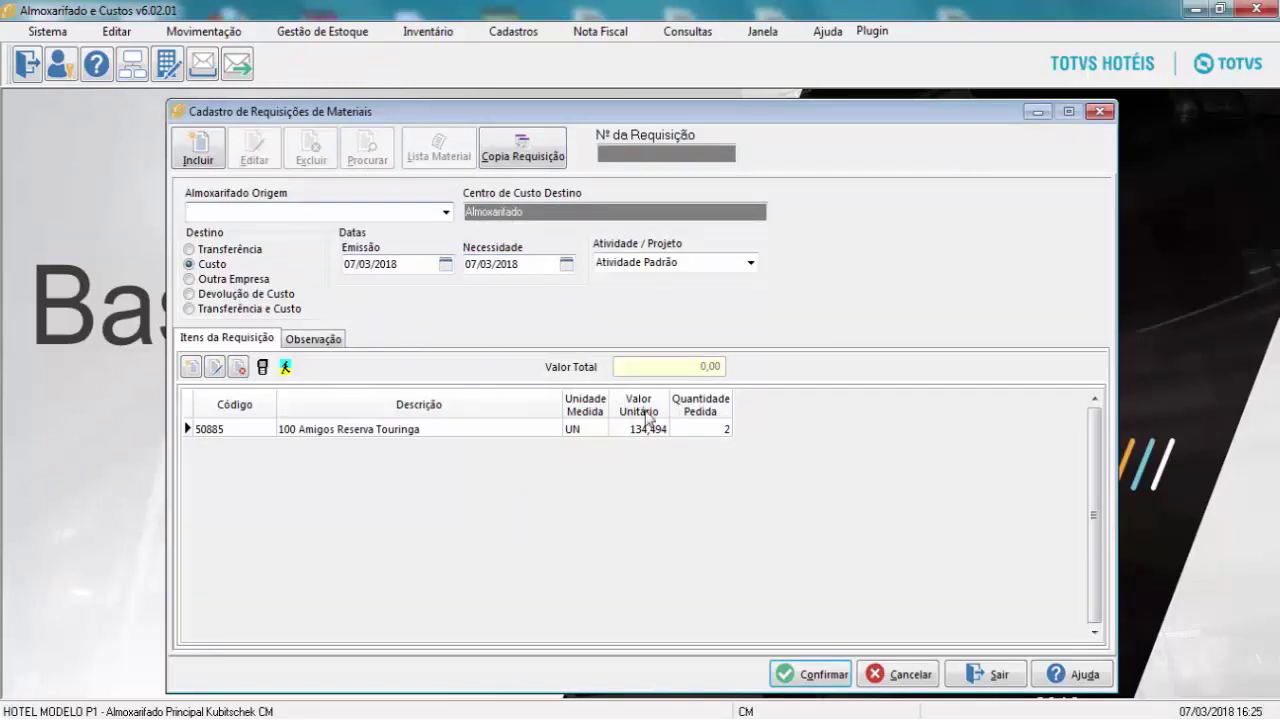
# - Close out the copied requisition and search all material lists without a filter, leaving the search without choosing one
pyautogui.click(810, 675)
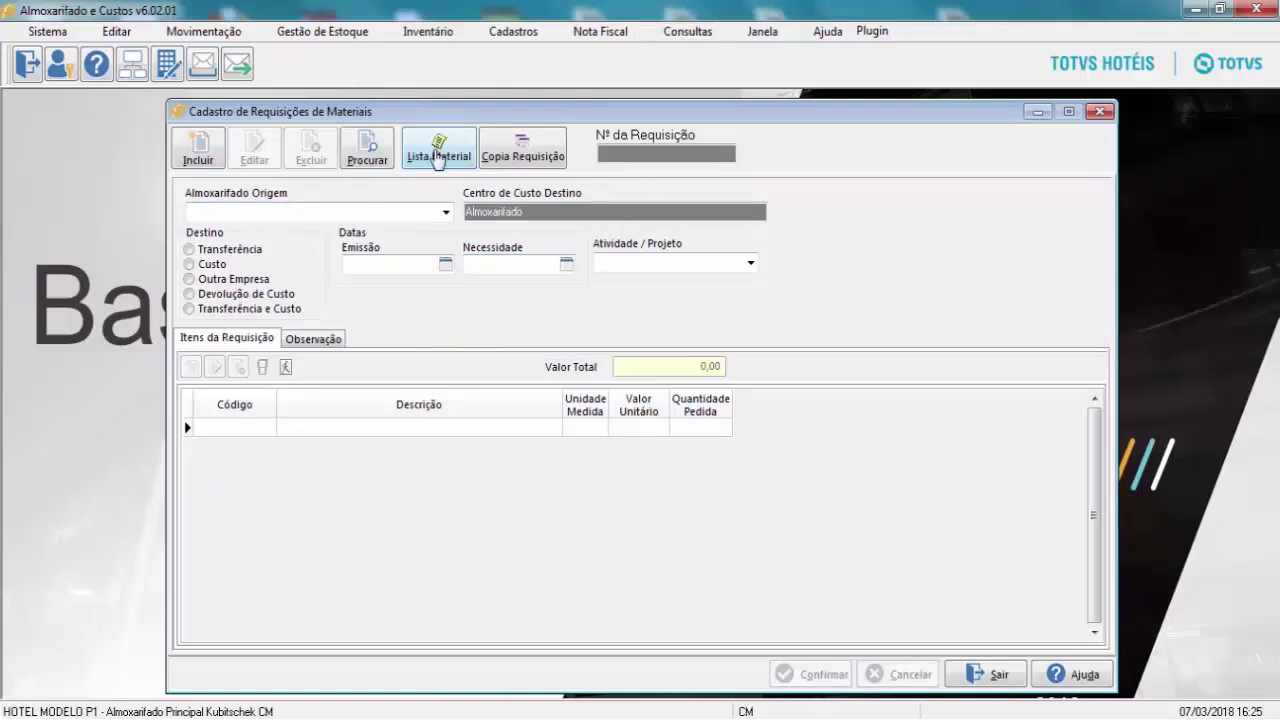
pyautogui.click(436, 158)
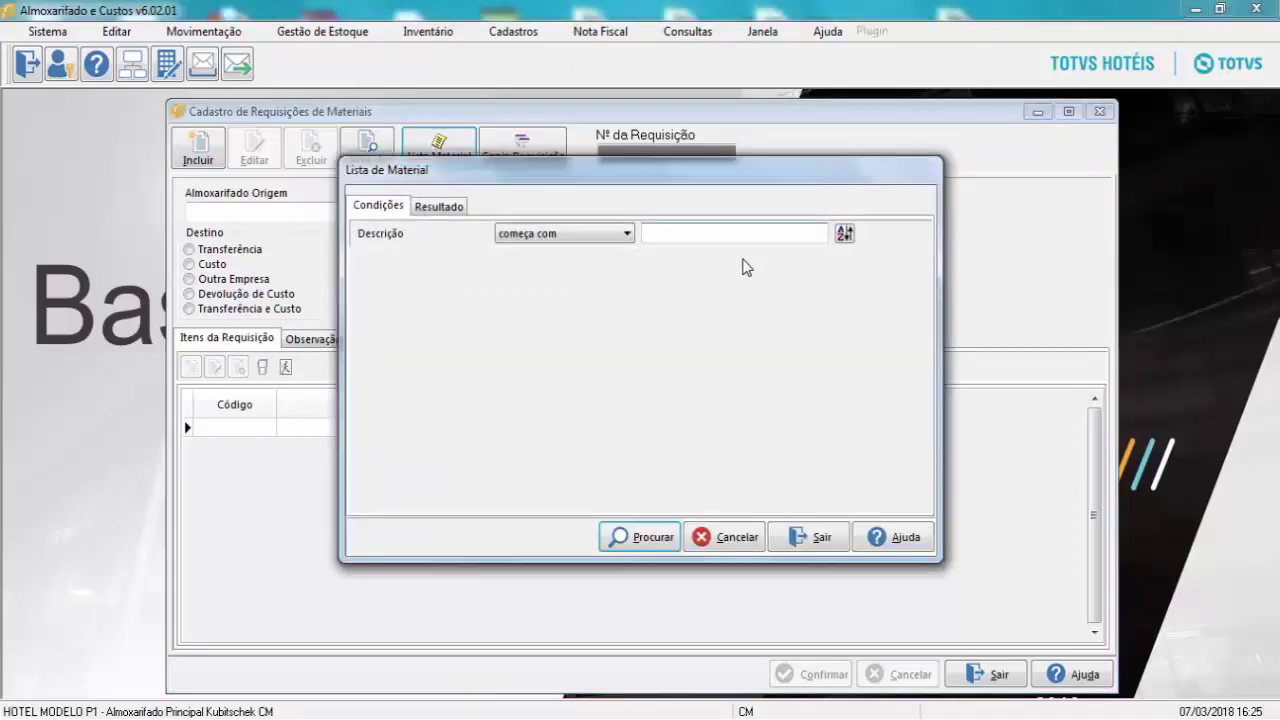
pyautogui.click(625, 537)
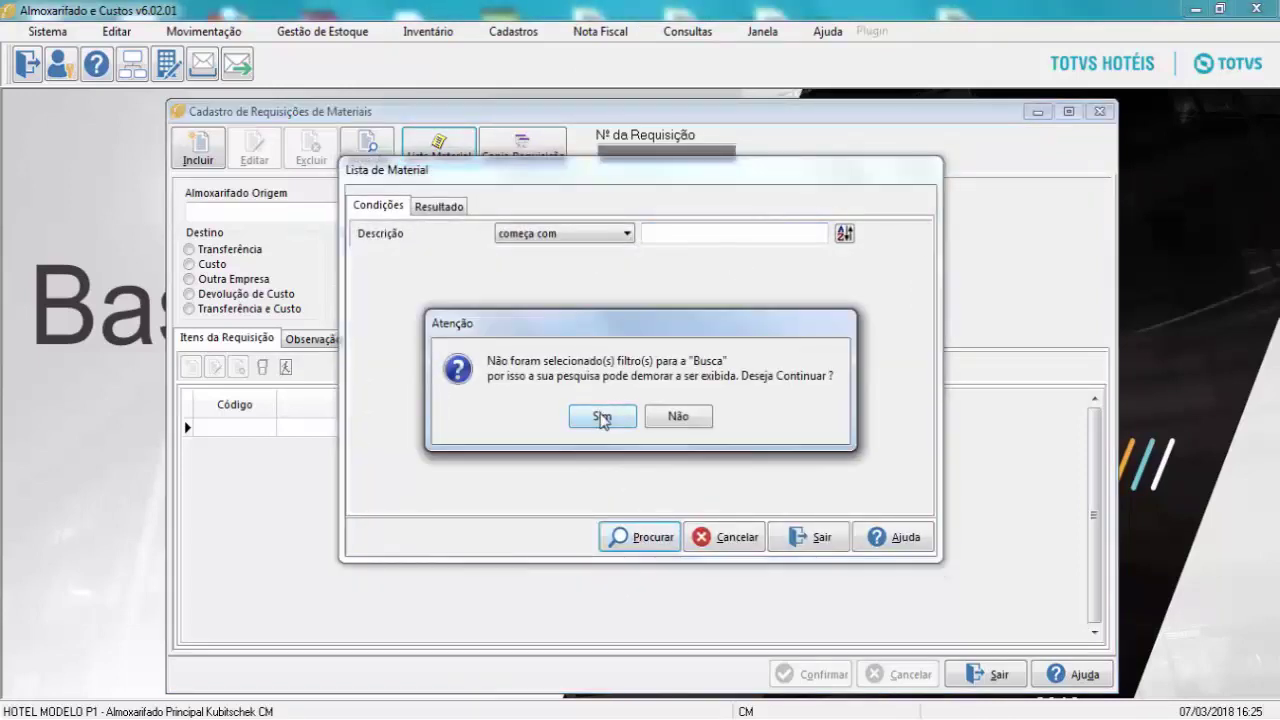
pyautogui.click(601, 418)
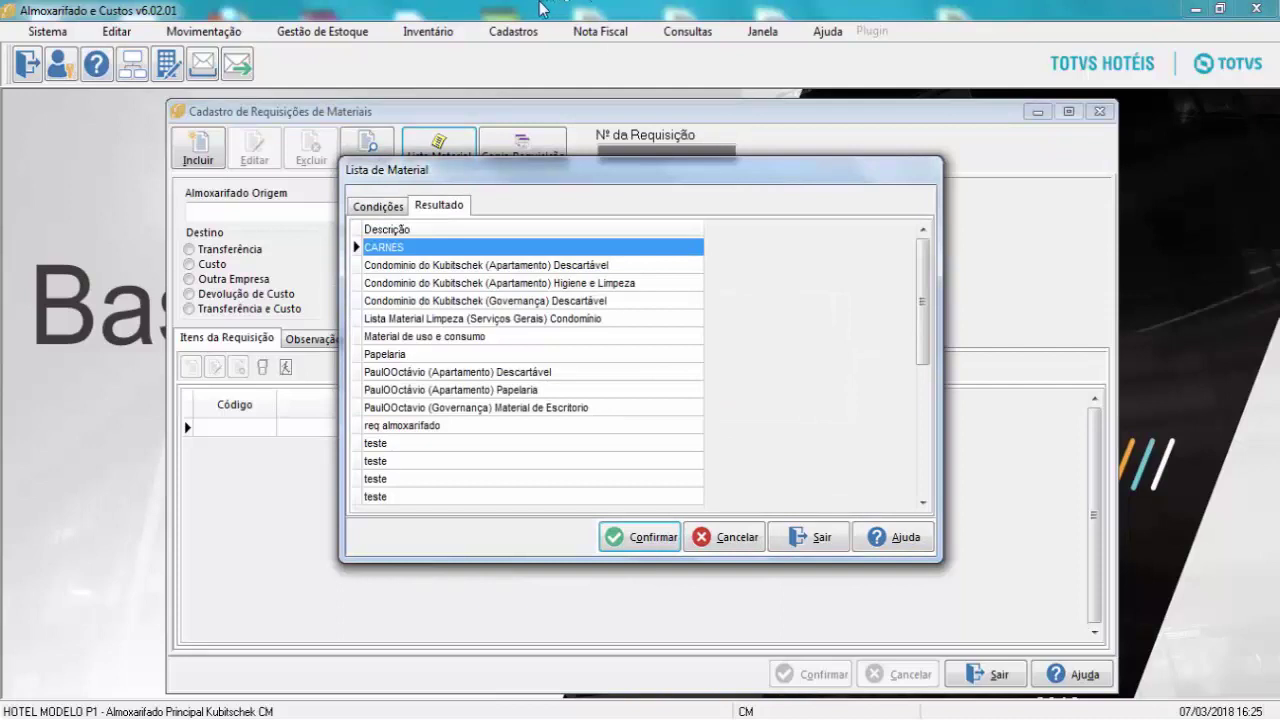
pyautogui.click(738, 538)
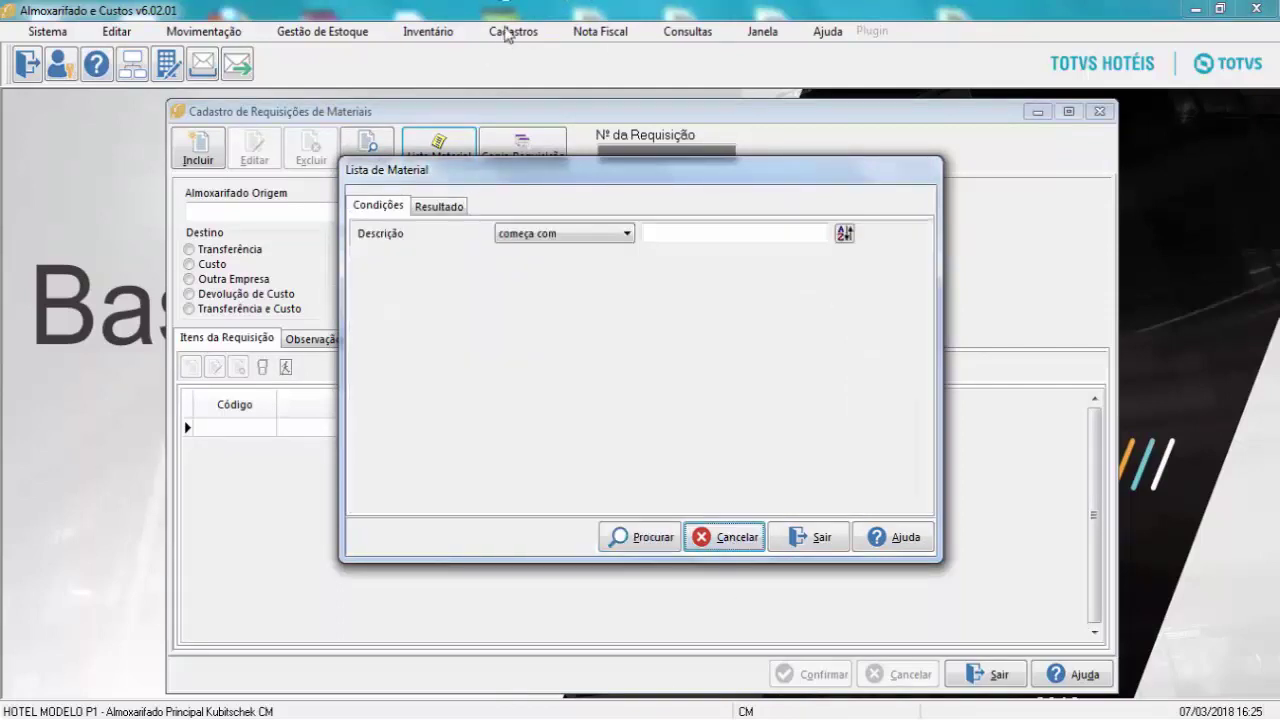
pyautogui.click(808, 537)
# - Open the material list register, move its window aside, and load the Papelaria list to examine its items
pyautogui.click(513, 31)
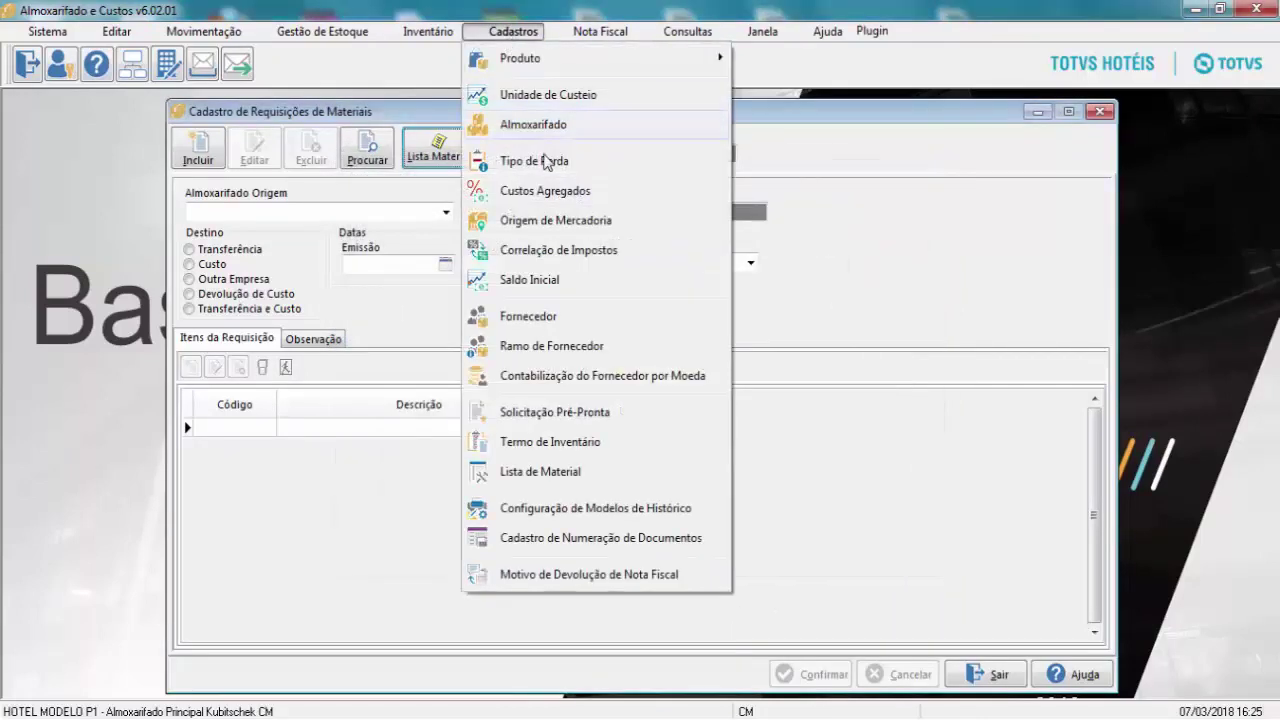
pyautogui.click(573, 471)
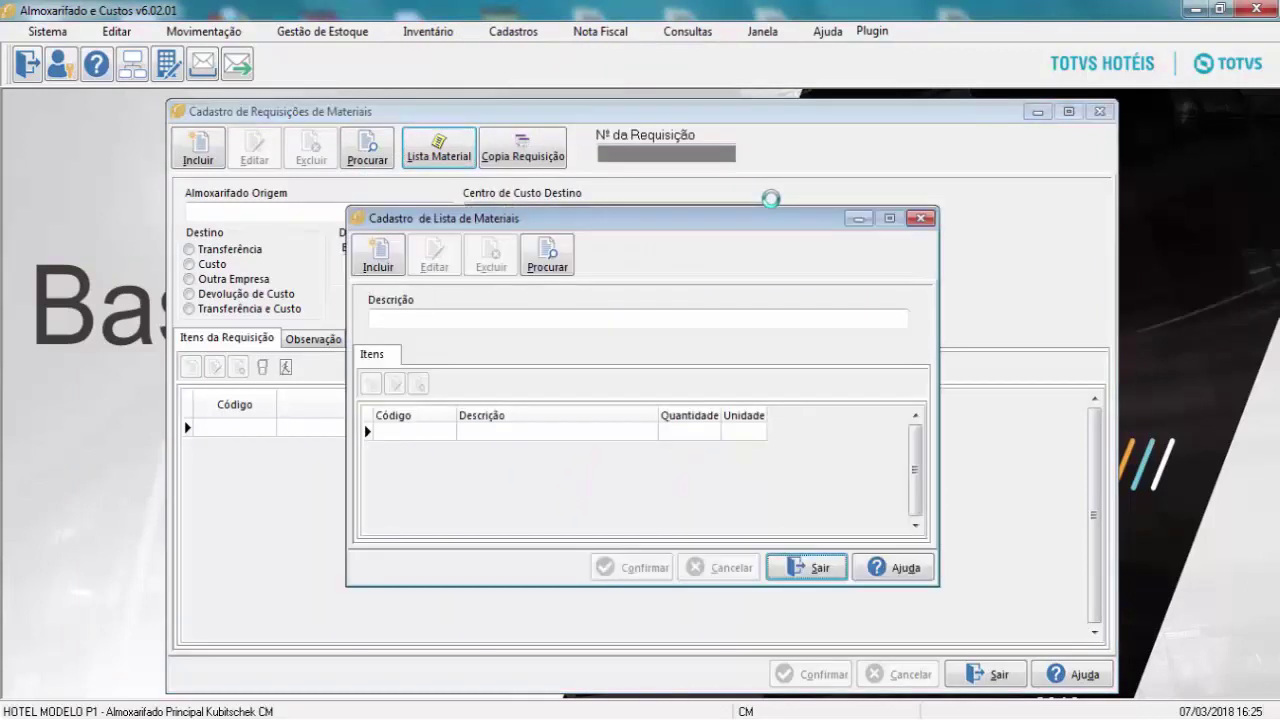
pyautogui.moveTo(657, 226); pyautogui.dragTo(810, 141)
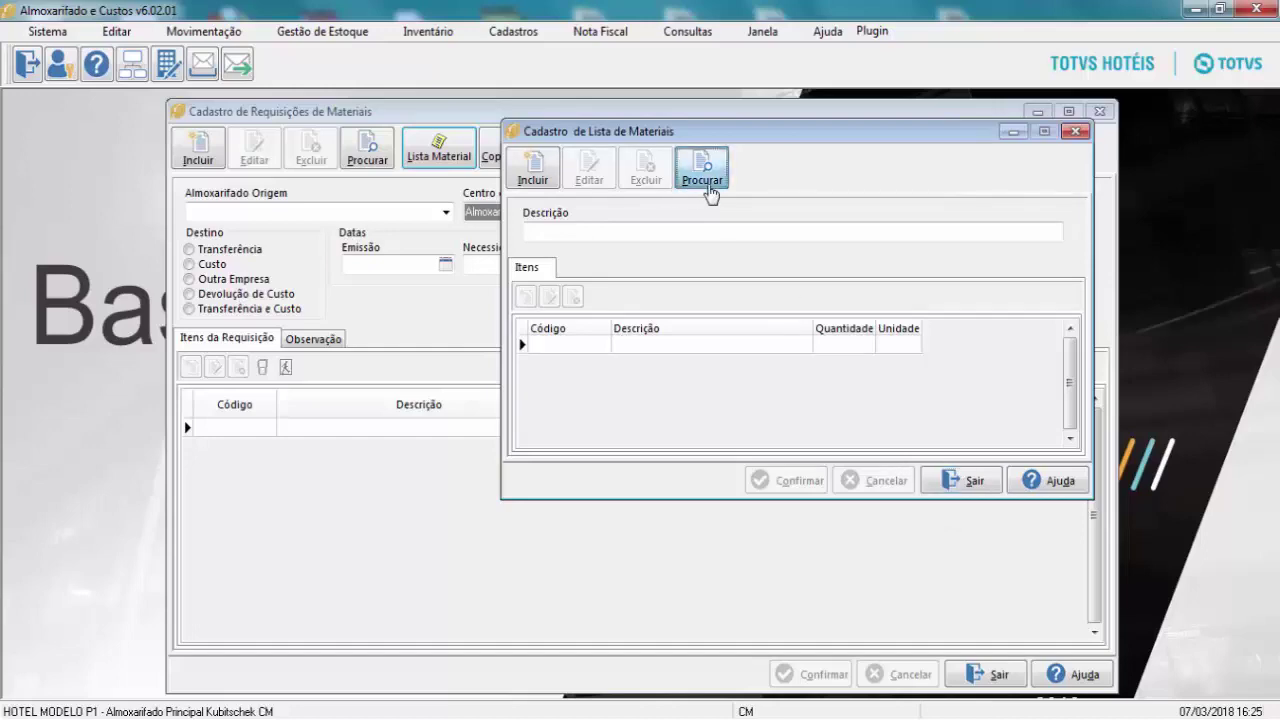
pyautogui.click(702, 172)
pyautogui.click(652, 538)
pyautogui.click(603, 417)
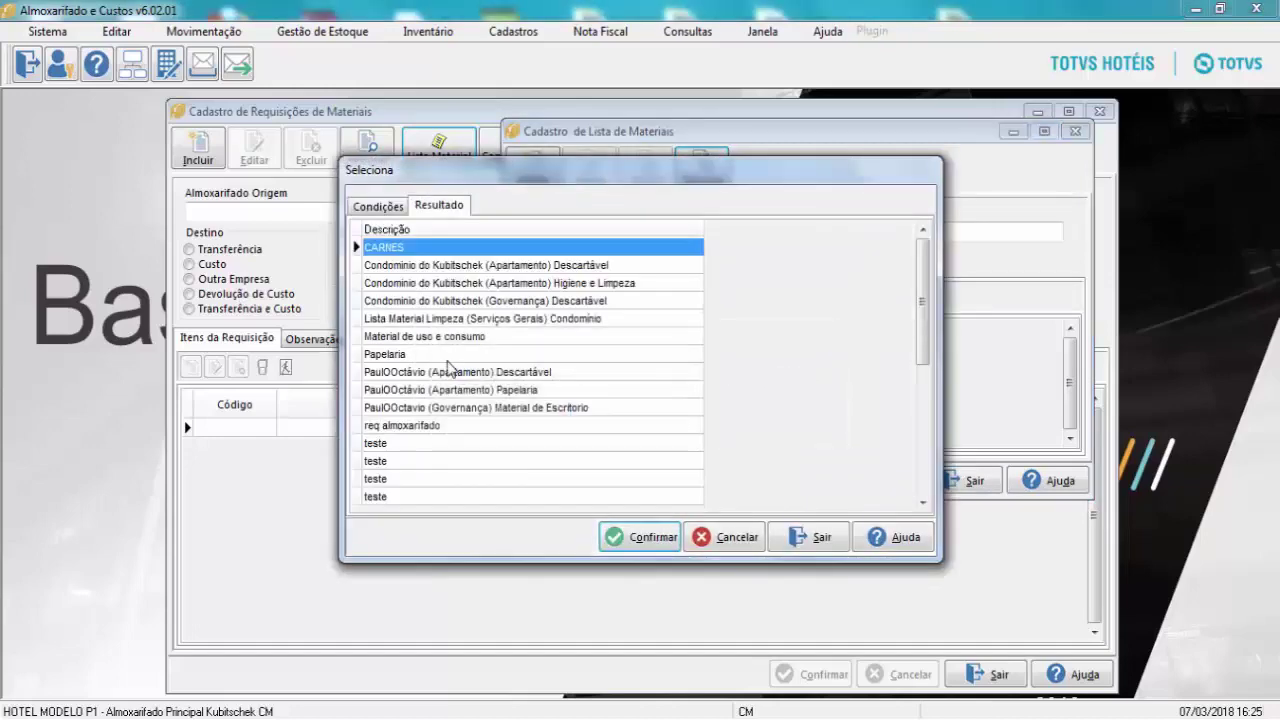
pyautogui.click(410, 360)
pyautogui.doubleClick(410, 356)
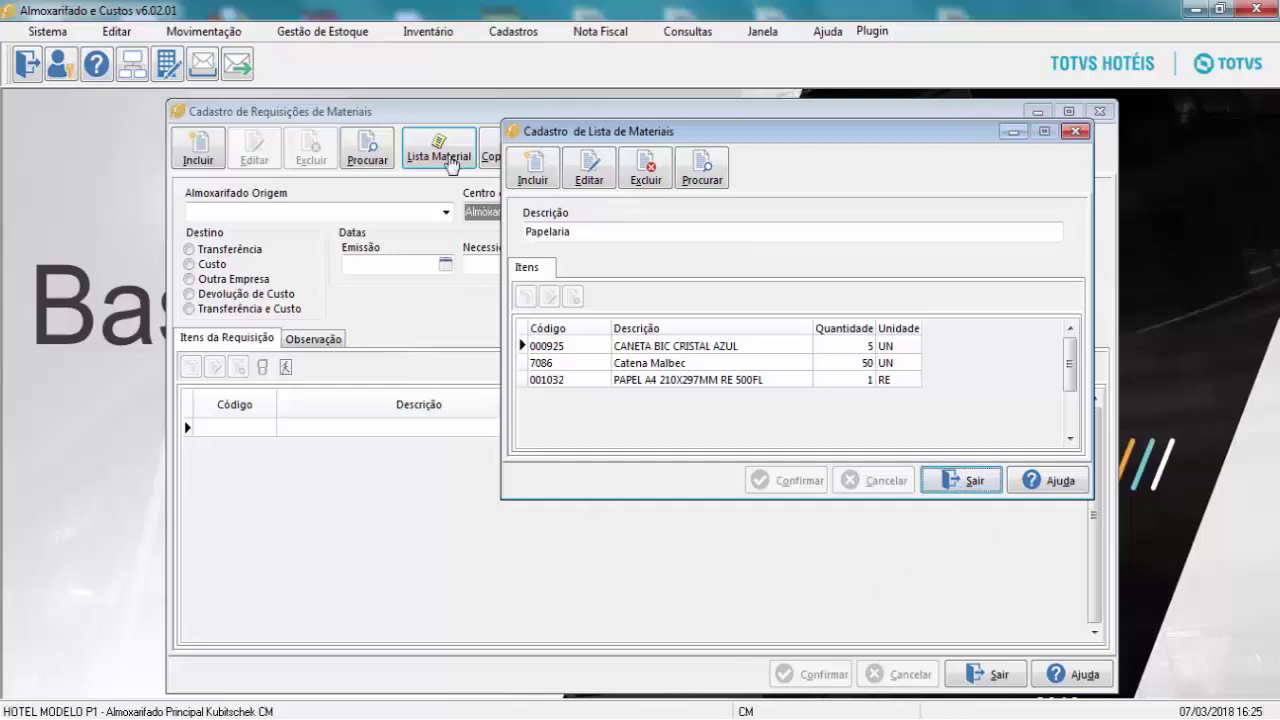
# - Generate a new requisition from the Papelaria material list, calculated for 1 person
pyautogui.click(445, 155)
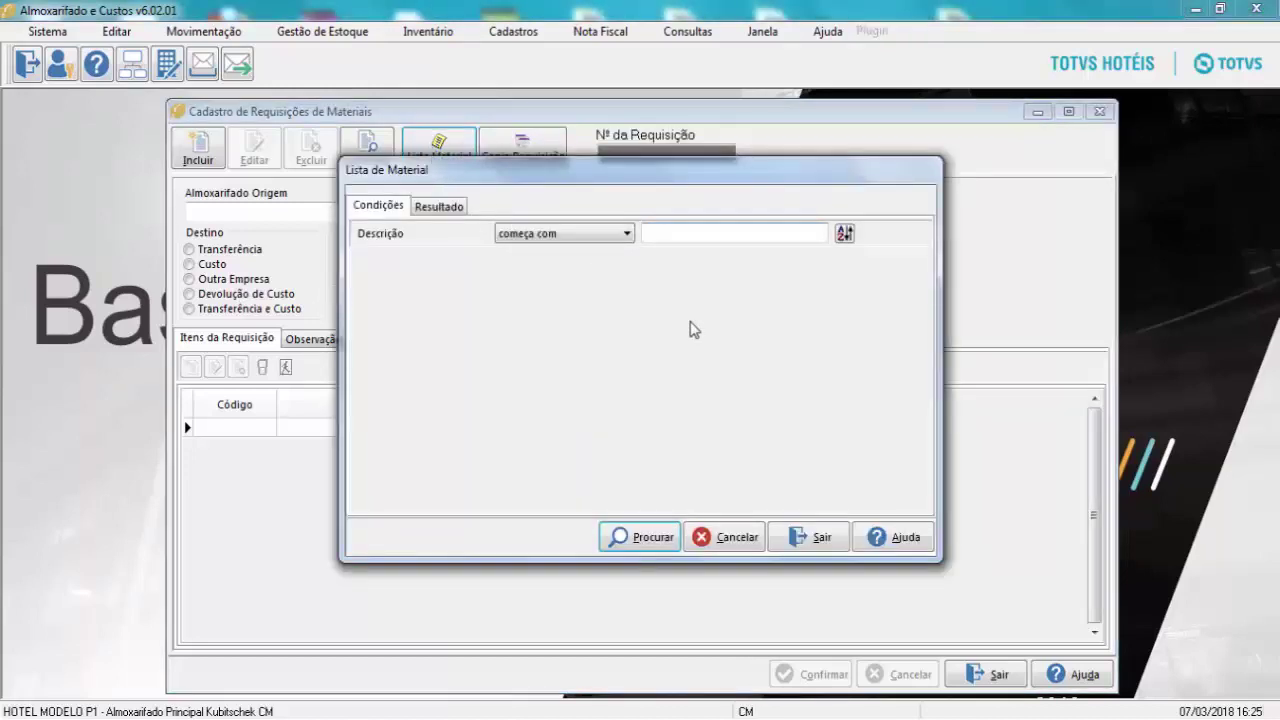
pyautogui.press('Return')
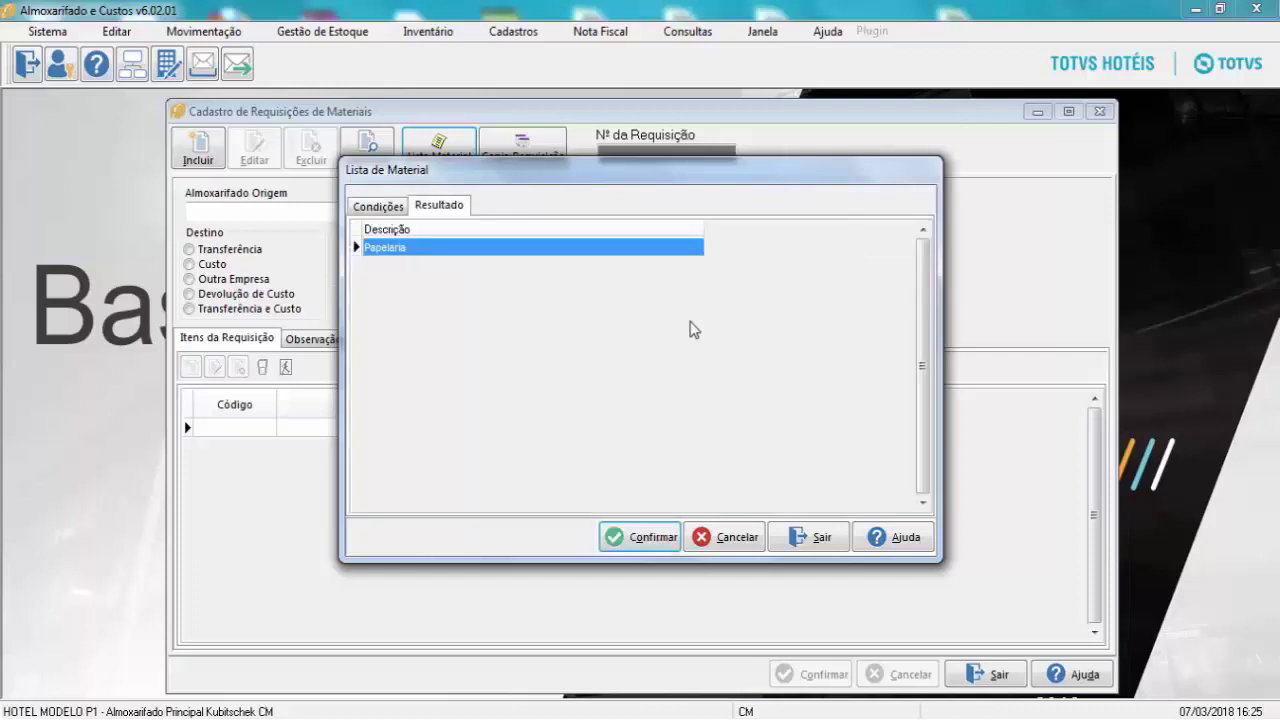
pyautogui.click(643, 536)
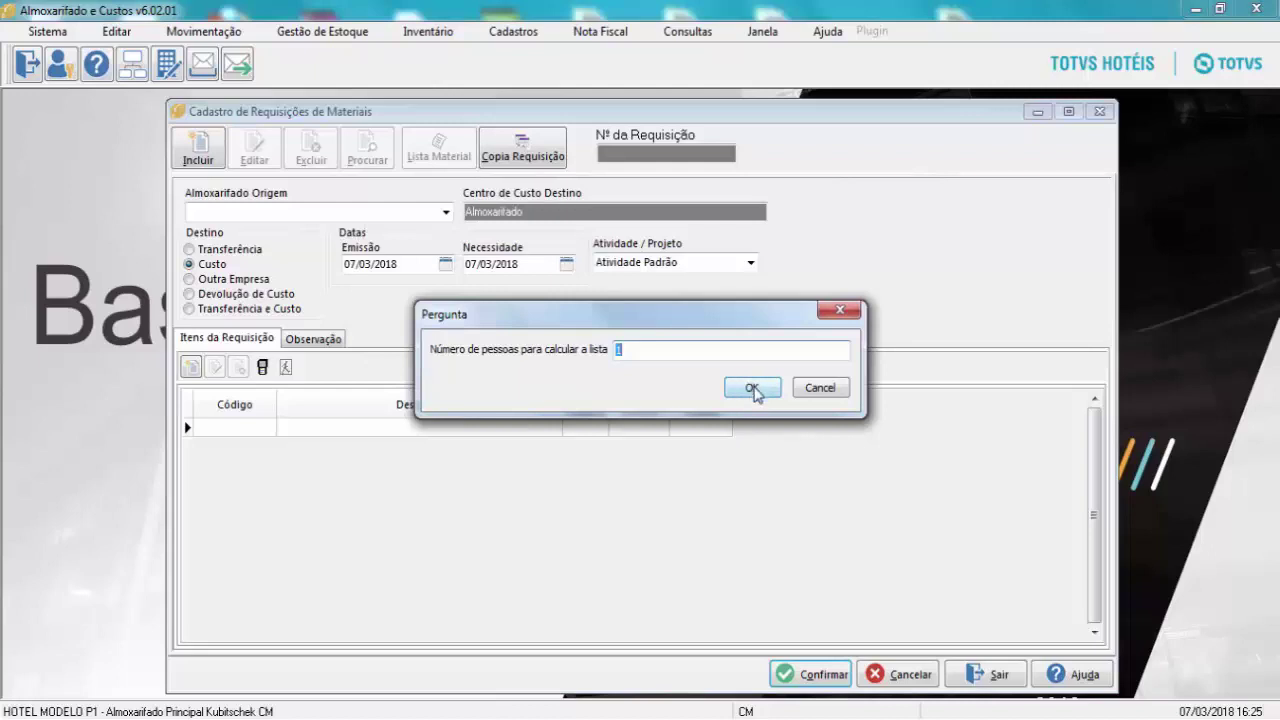
pyautogui.click(752, 389)
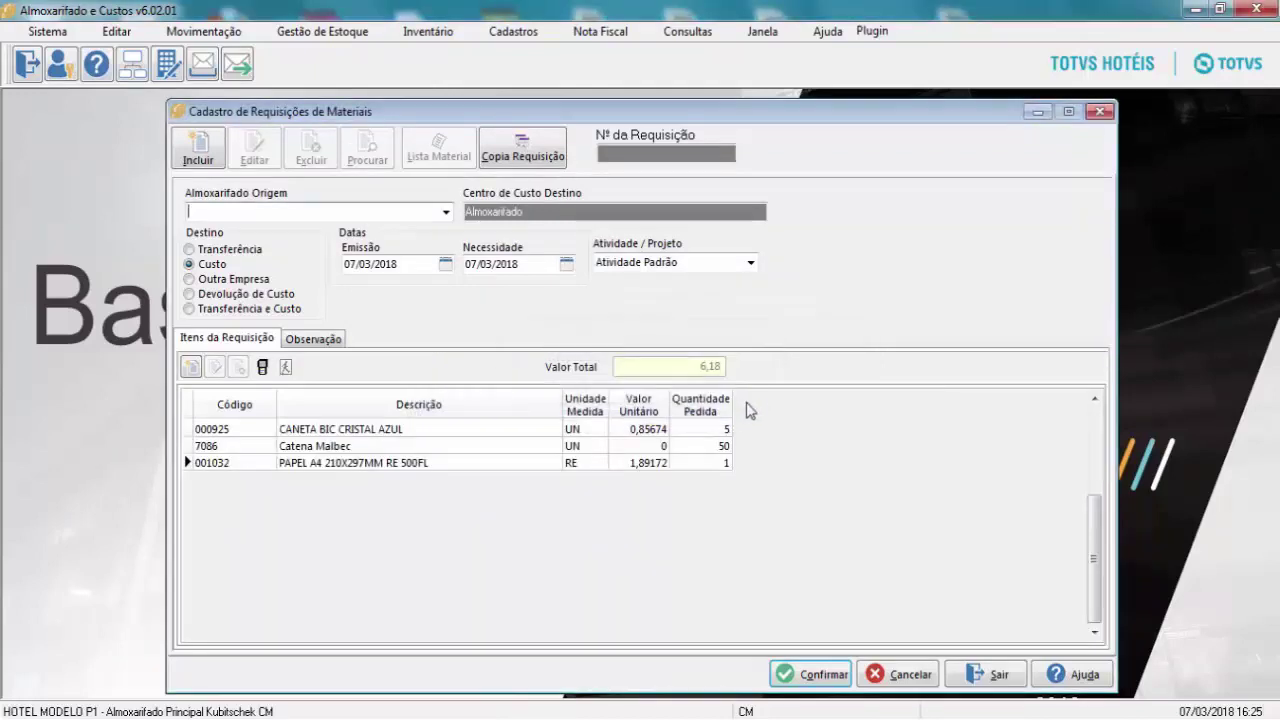